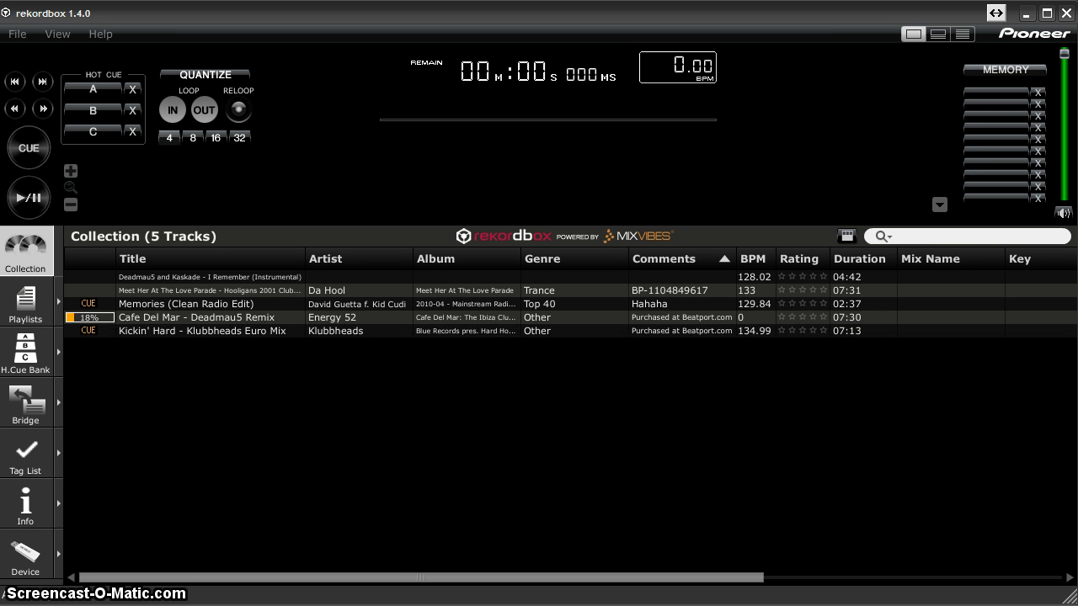
Load Cafe Del Mar - Deadmau5 Remix from the collection into the player and set its cue-in point at the first beat
drag(419, 439, 417, 441)
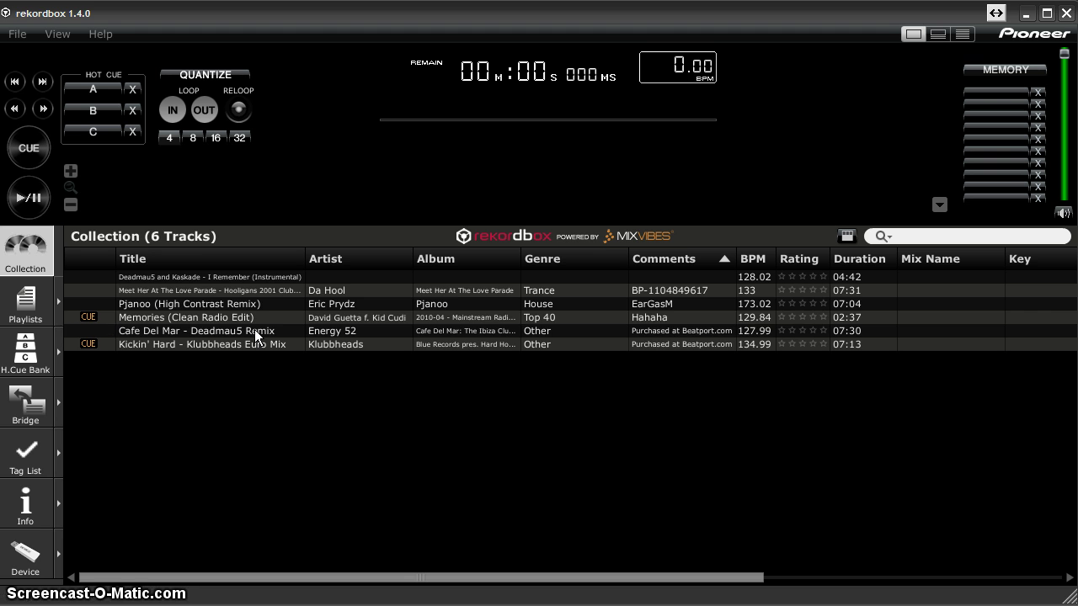
drag(254, 329, 392, 165)
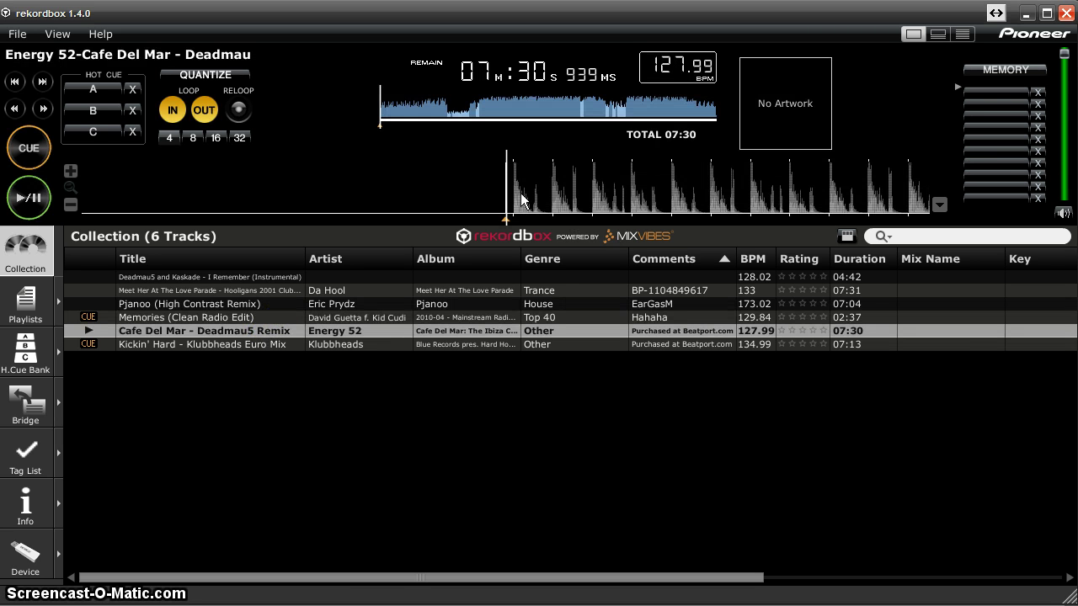
click(514, 193)
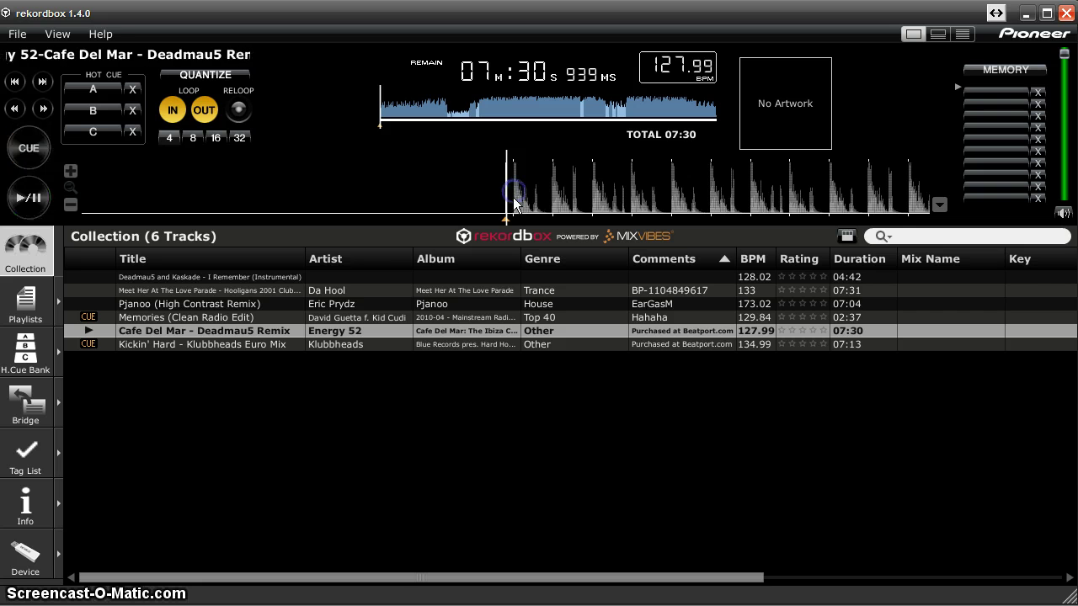
click(71, 171)
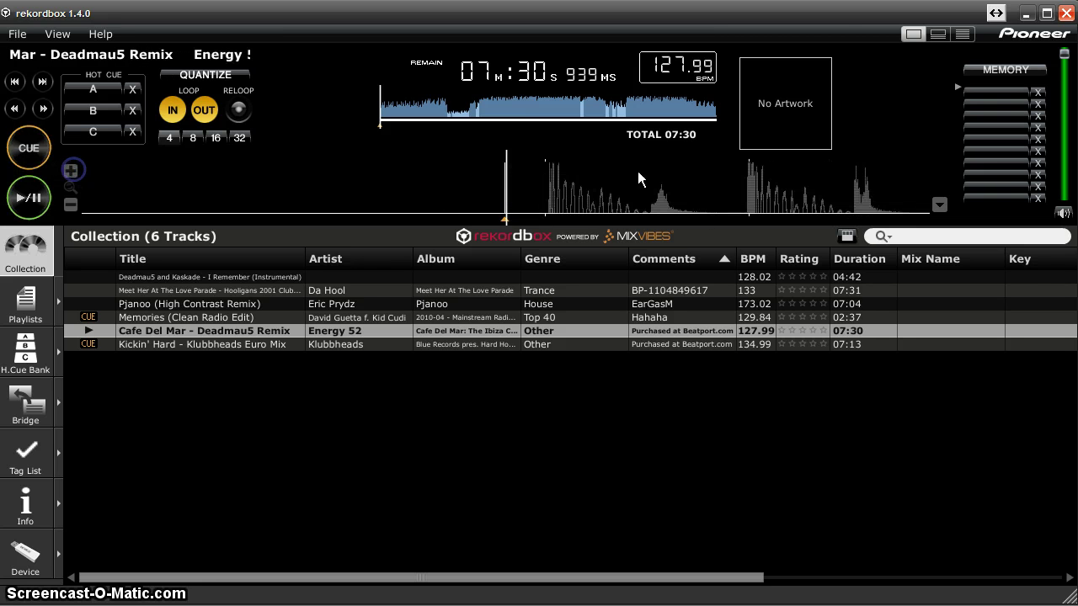
mouse_move(589, 187)
mouse_down()
mouse_move(570, 188)
mouse_move(600, 191)
mouse_up()
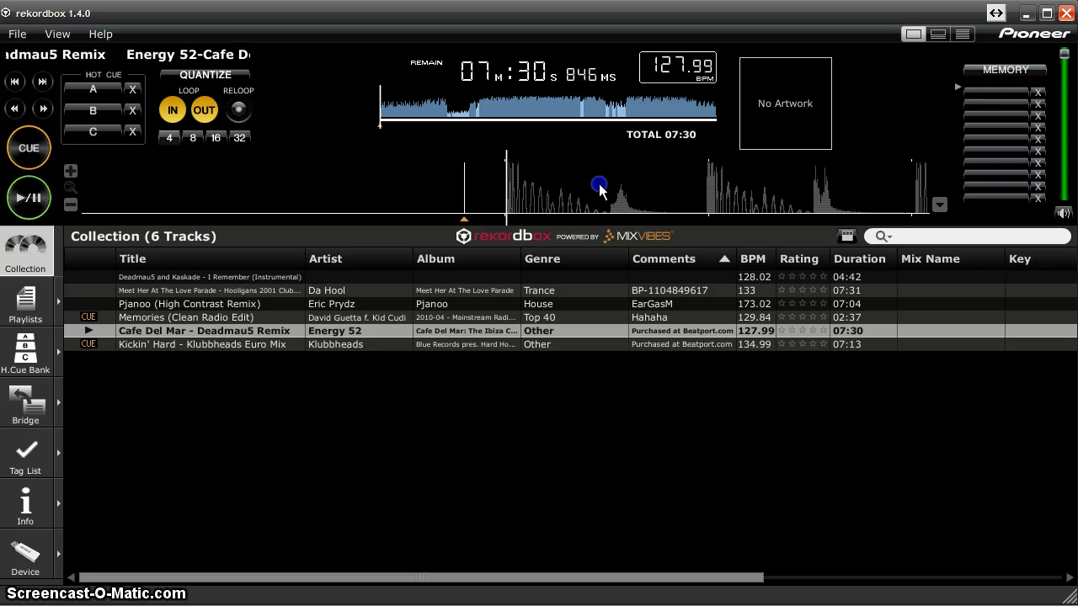
right_click(505, 191)
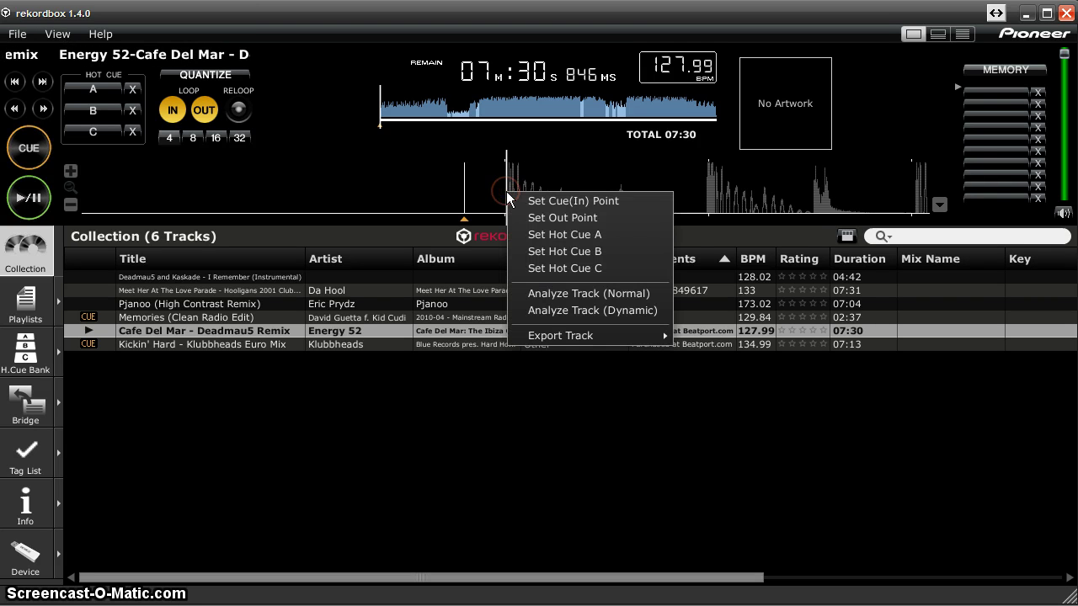
click(531, 201)
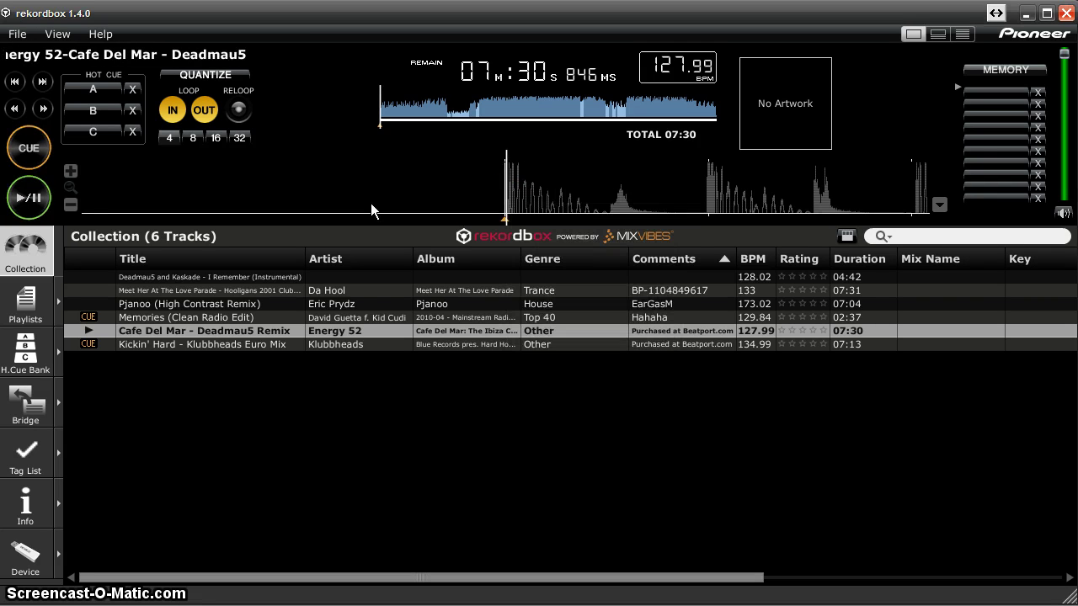
Show the beat grid editing controls and align the grid to the playhead at the track's first beat
click(939, 205)
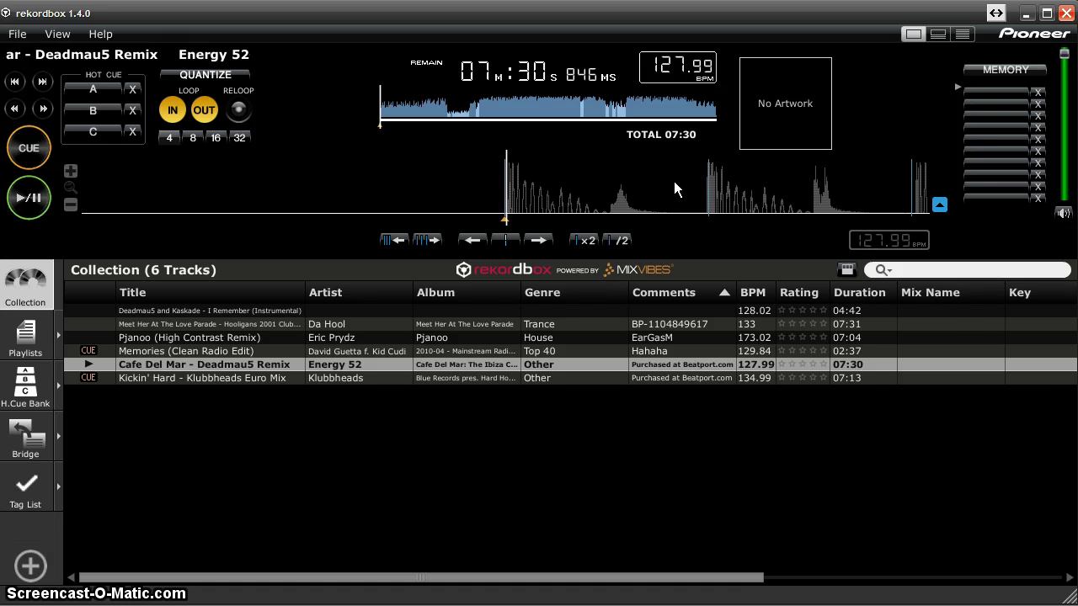
mouse_move(674, 189)
mouse_down()
mouse_move(710, 184)
mouse_move(674, 196)
mouse_up()
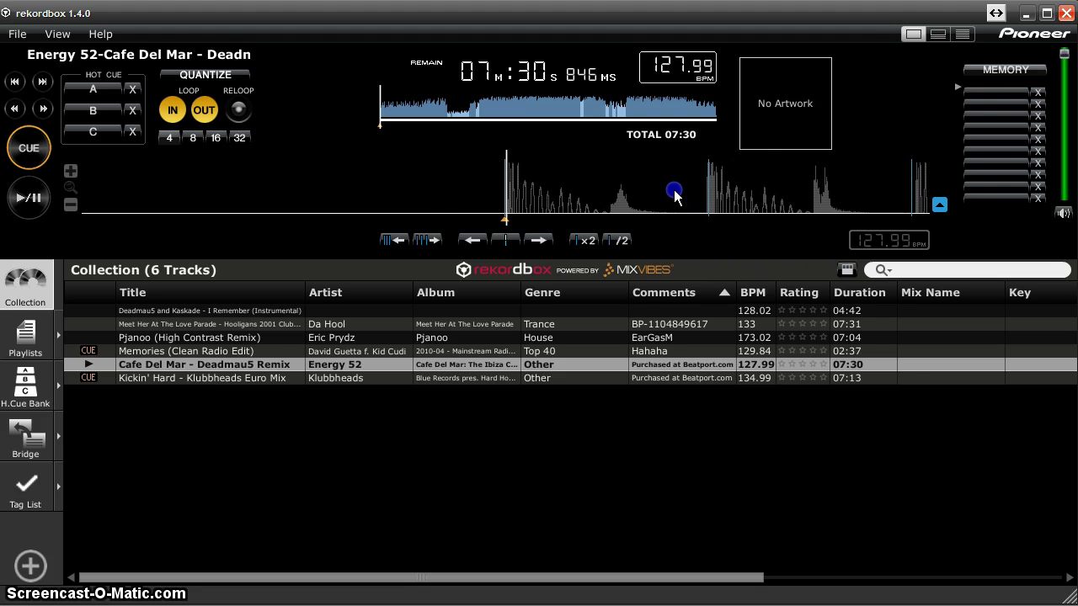
click(509, 243)
click(585, 183)
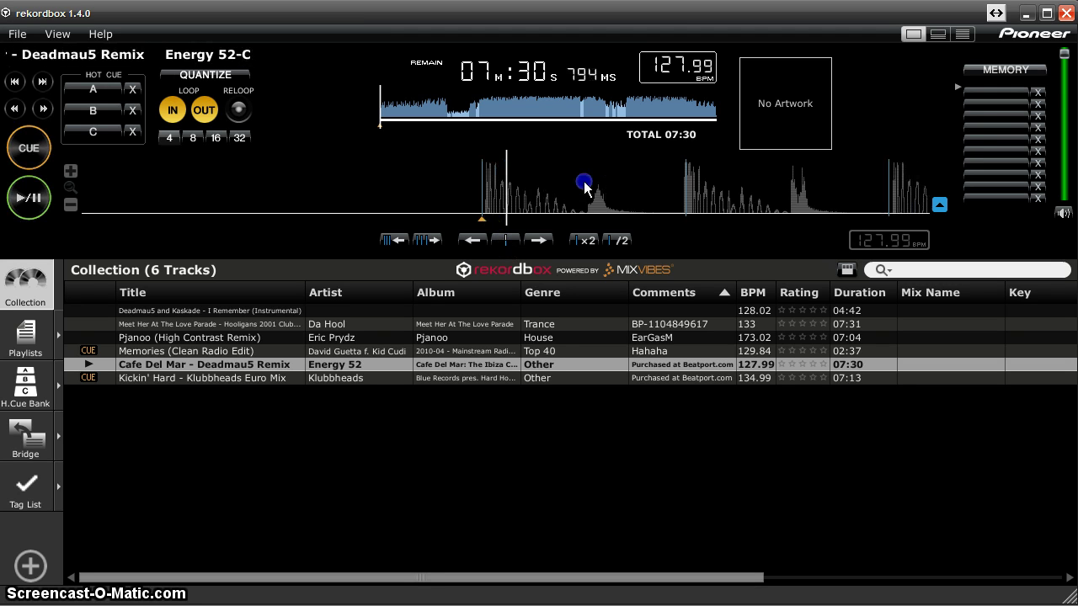
mouse_move(584, 183)
mouse_down()
mouse_move(615, 180)
mouse_move(607, 182)
mouse_up()
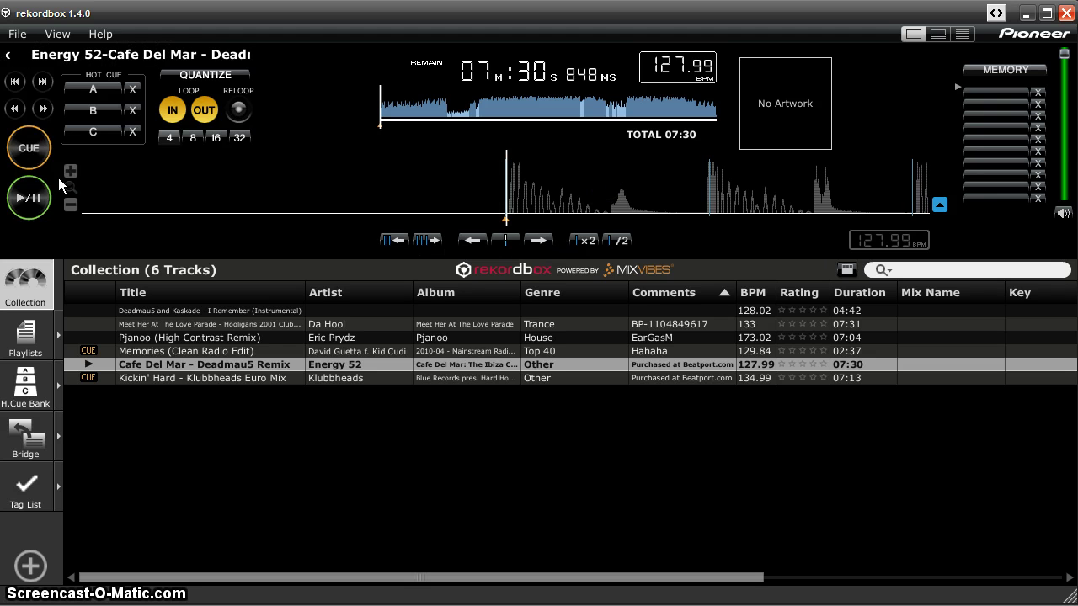
Go to about 05:22 remaining and widen the beat interval to 127.98 BPM so the grid meets the kick drum
click(72, 203)
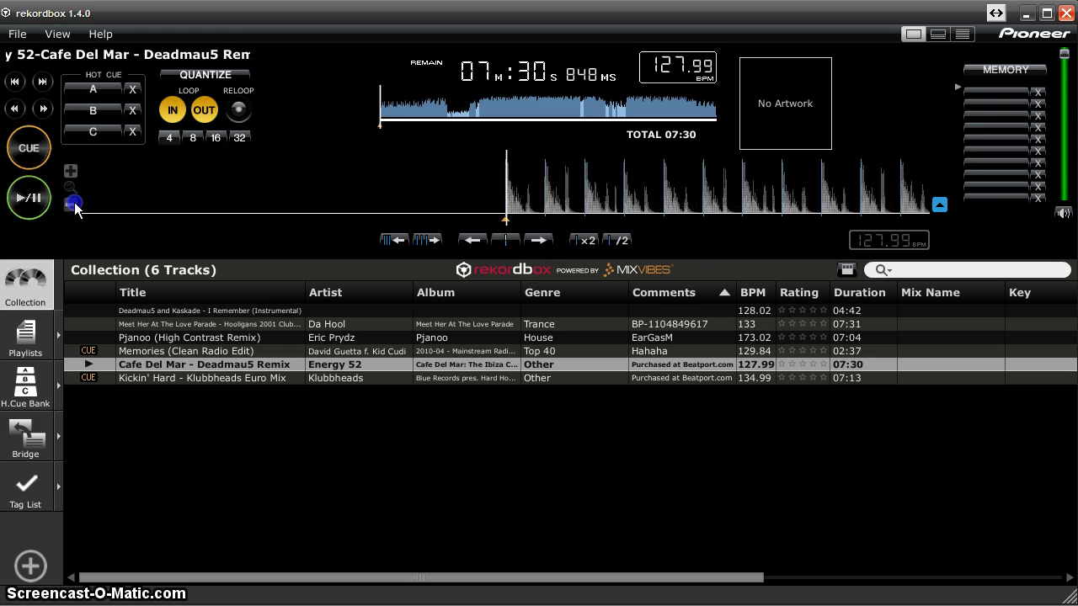
click(476, 114)
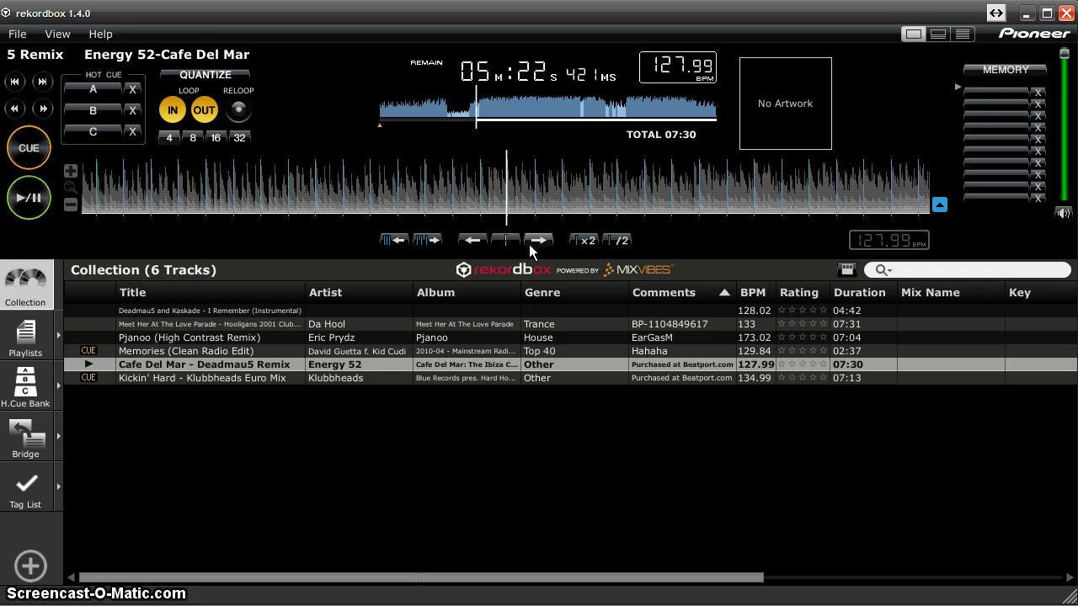
click(70, 169)
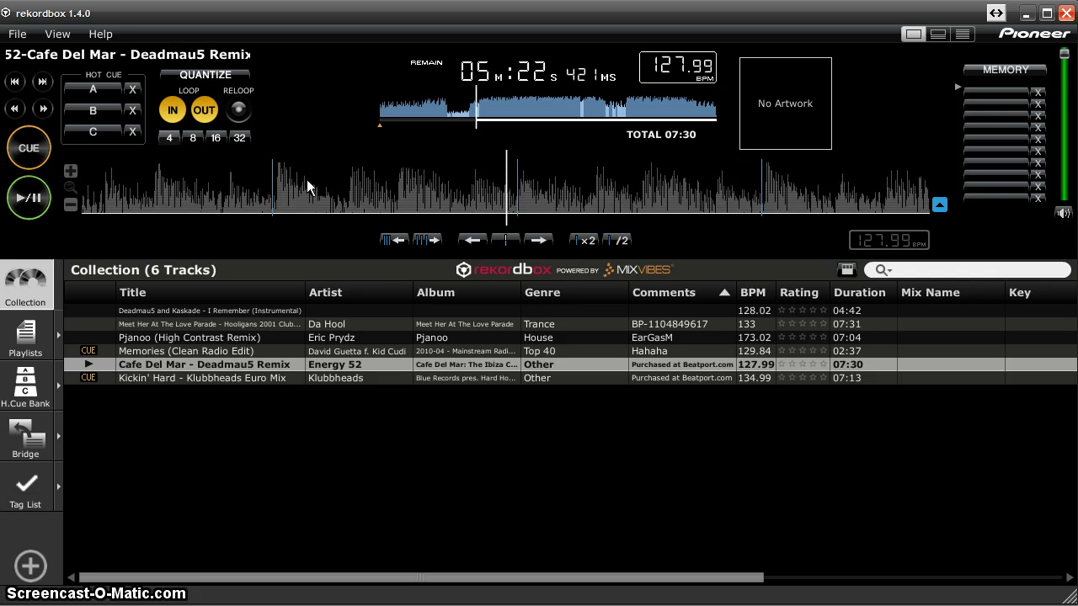
drag(308, 185, 537, 183)
click(71, 172)
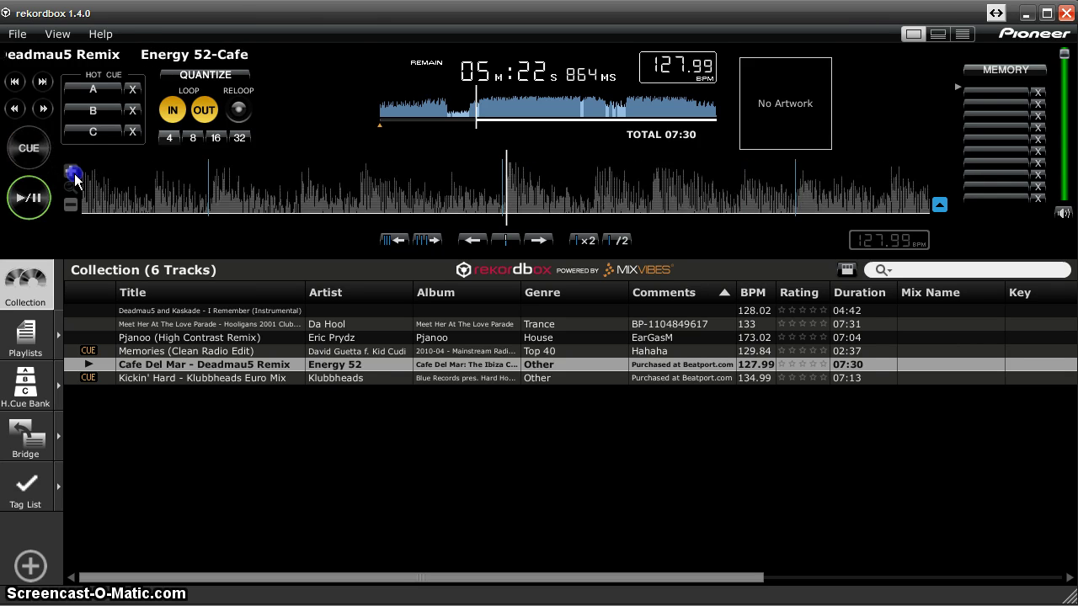
click(71, 172)
drag(609, 187, 582, 192)
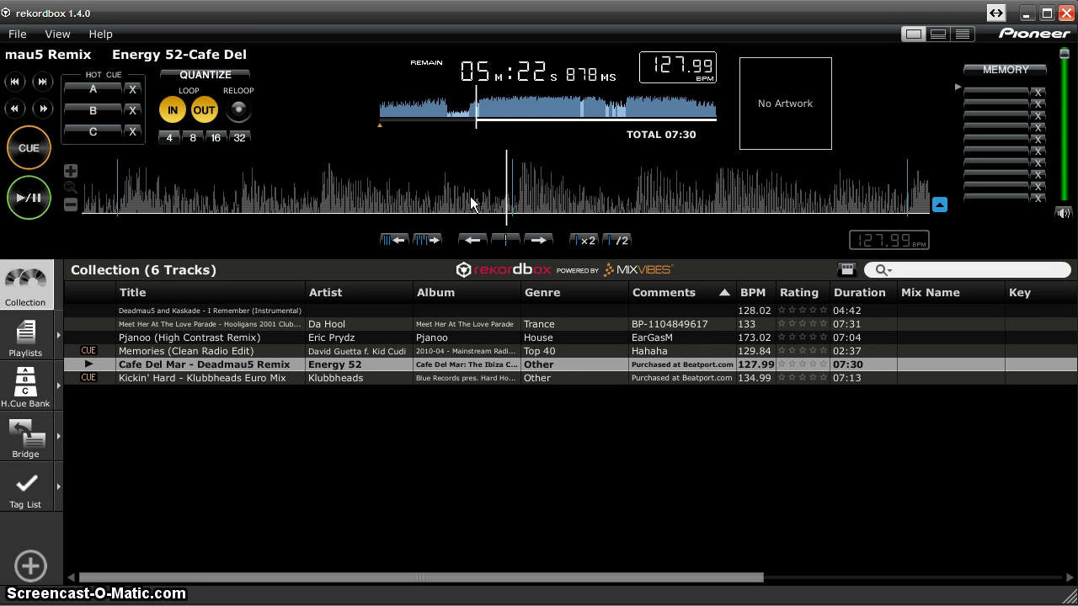
click(426, 241)
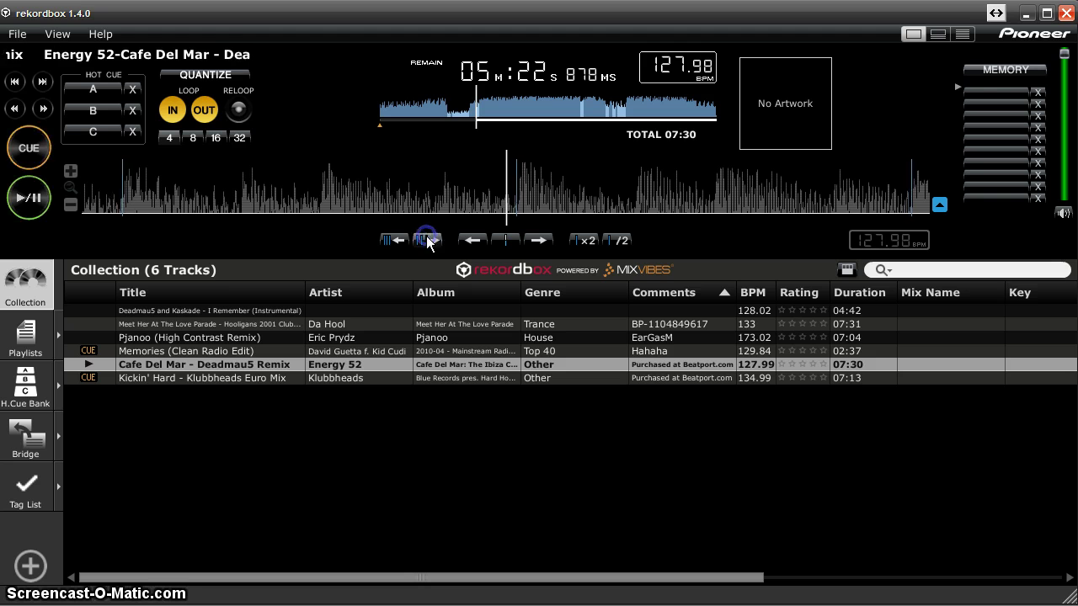
click(428, 241)
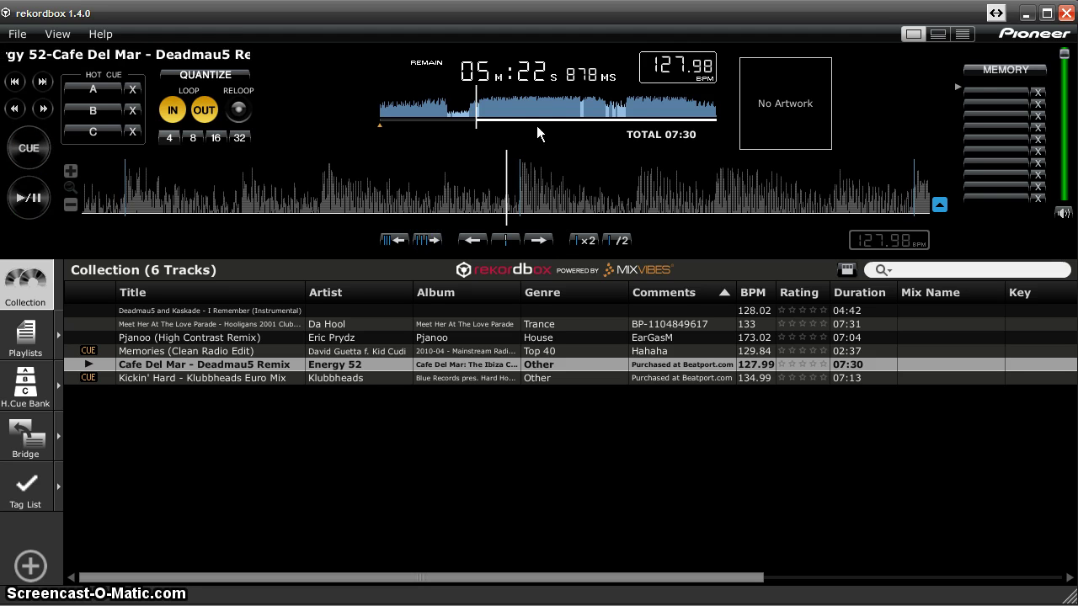
Check how the grid lines sit against the beats at about 01:36 remaining and about 00:40 remaining, near the track's end
click(644, 113)
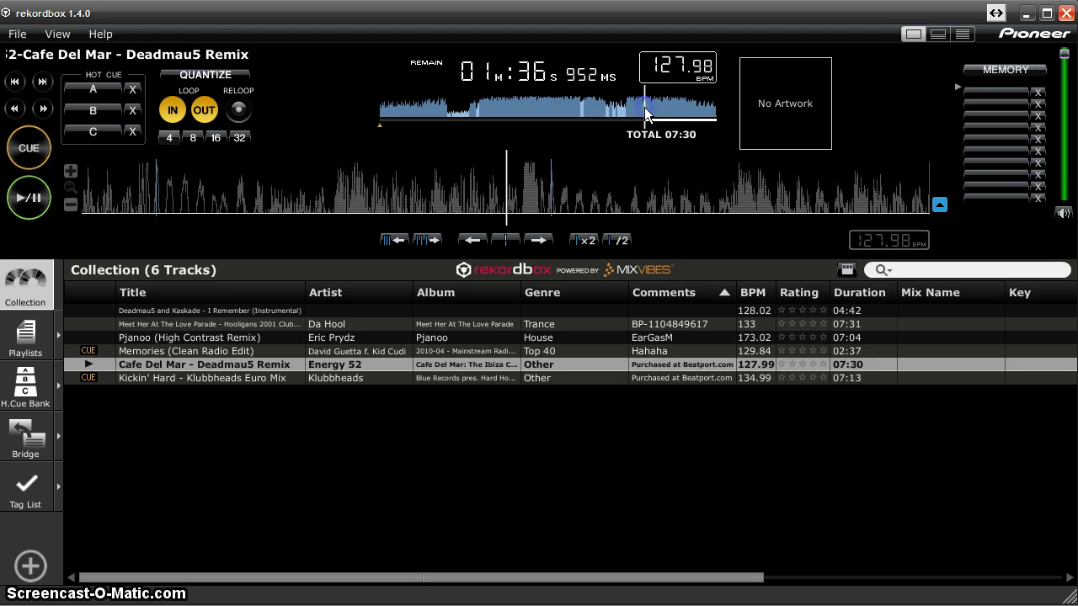
click(674, 196)
drag(673, 195, 459, 202)
click(70, 204)
click(70, 204)
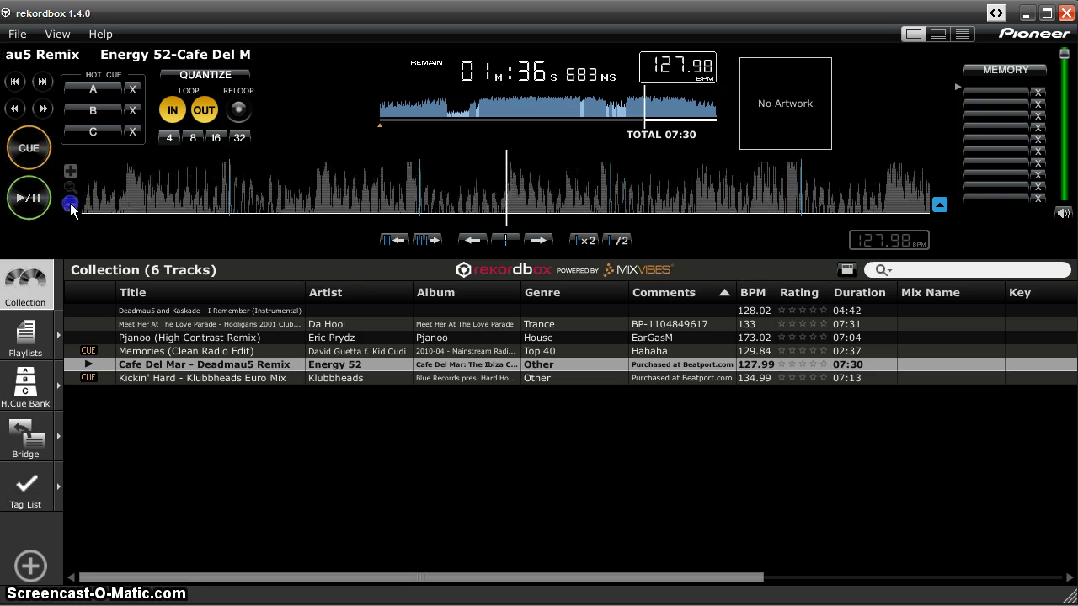
click(70, 204)
click(687, 107)
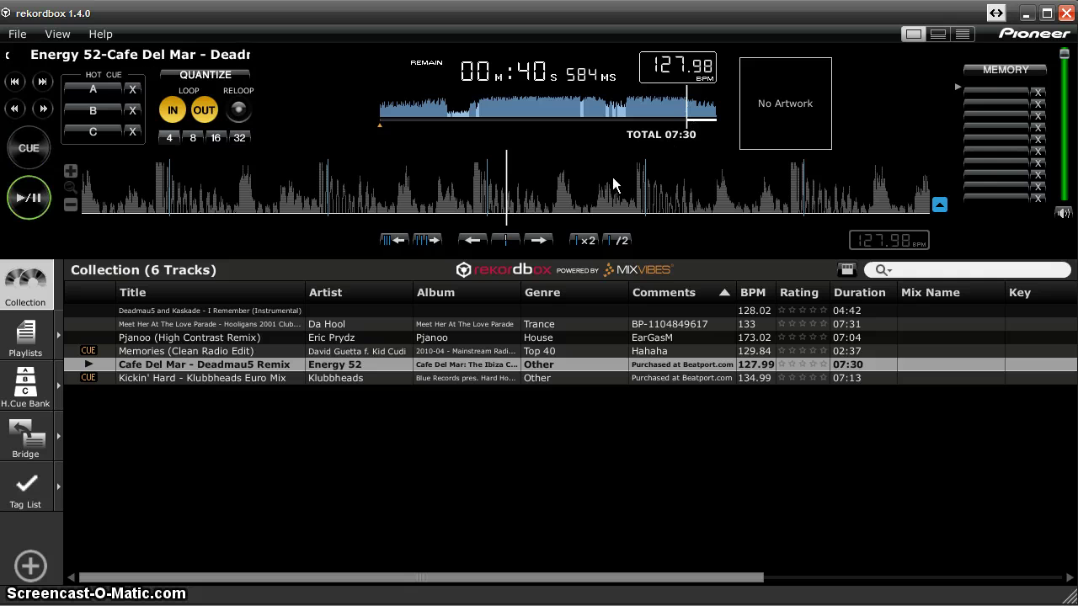
drag(560, 192, 598, 187)
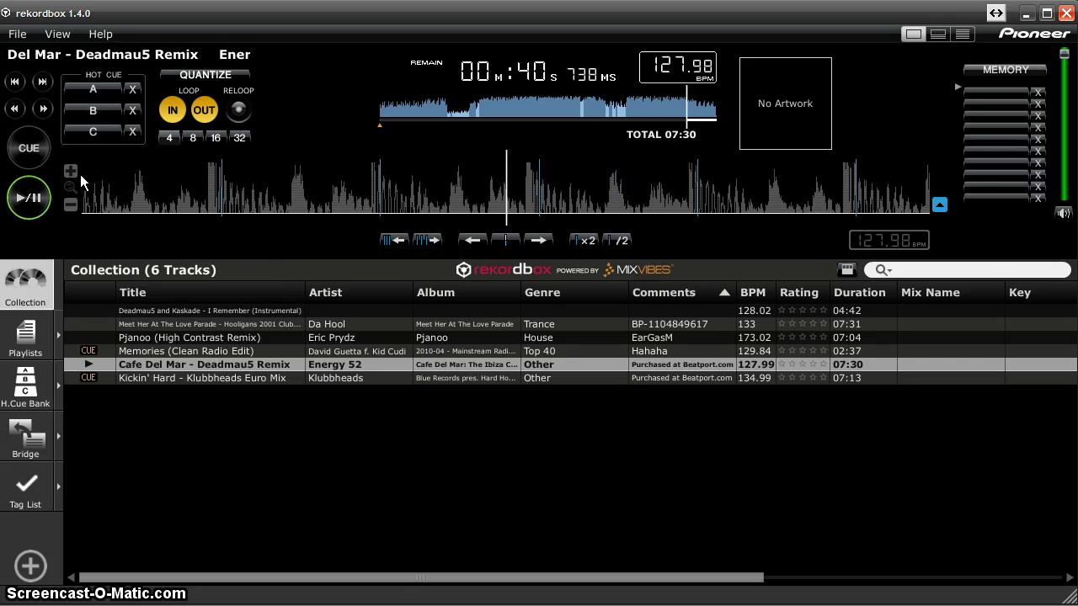
click(30, 195)
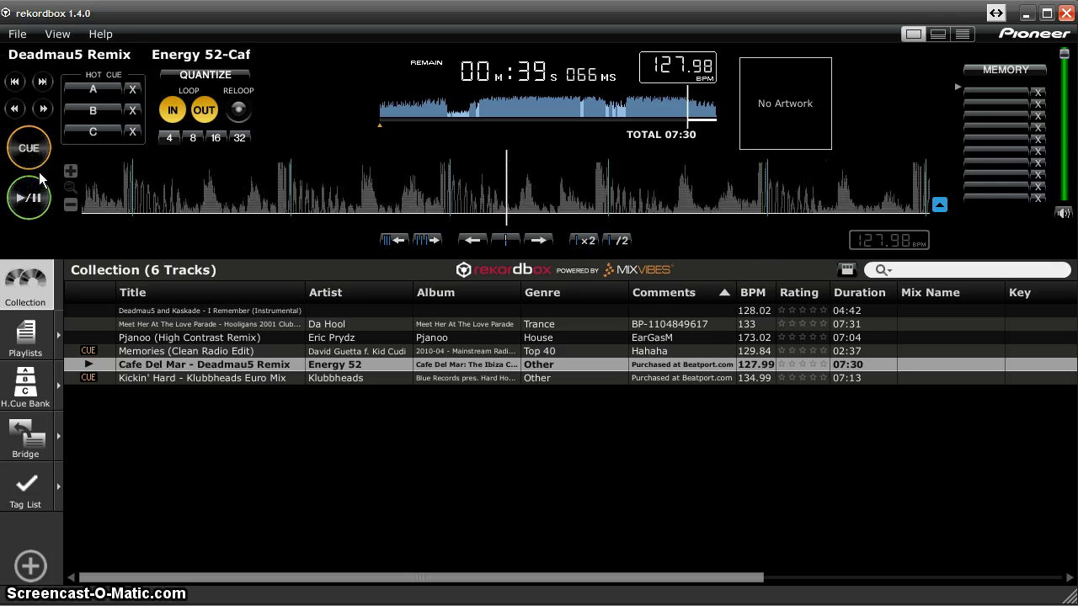
mouse_move(534, 190)
mouse_down()
mouse_move(548, 190)
mouse_move(538, 187)
mouse_up()
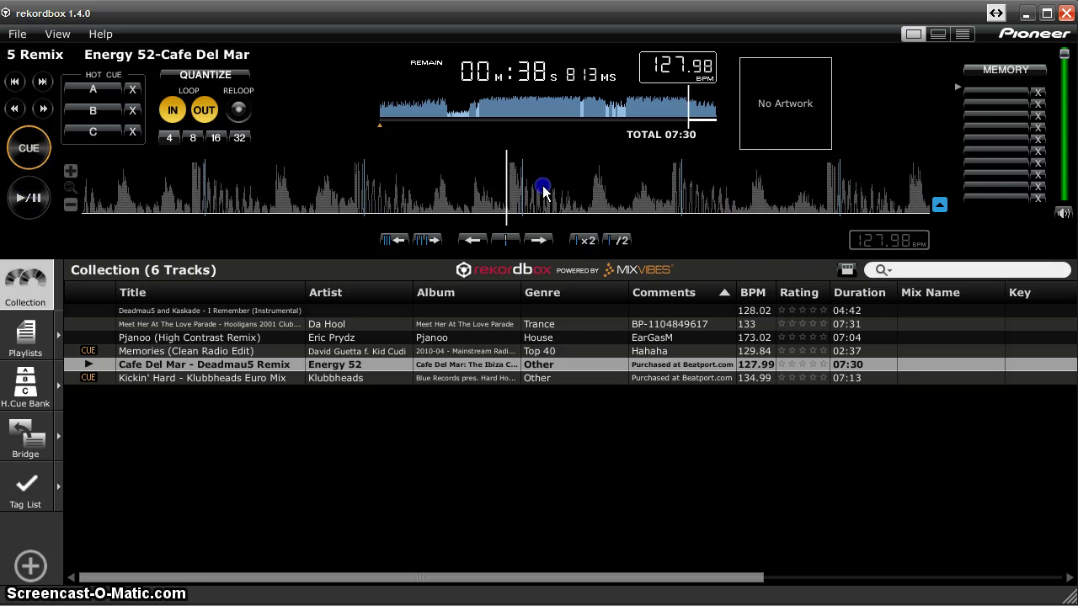
Narrow the beat interval to 127.99 BPM so the grid line meets the beat at about 00:38 remaining
click(388, 240)
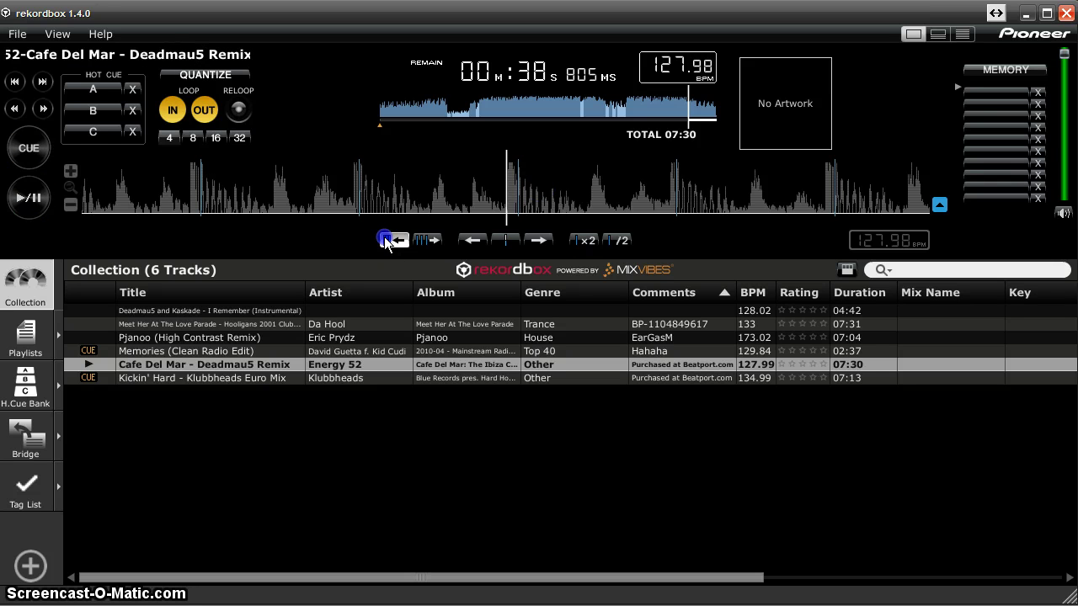
click(388, 240)
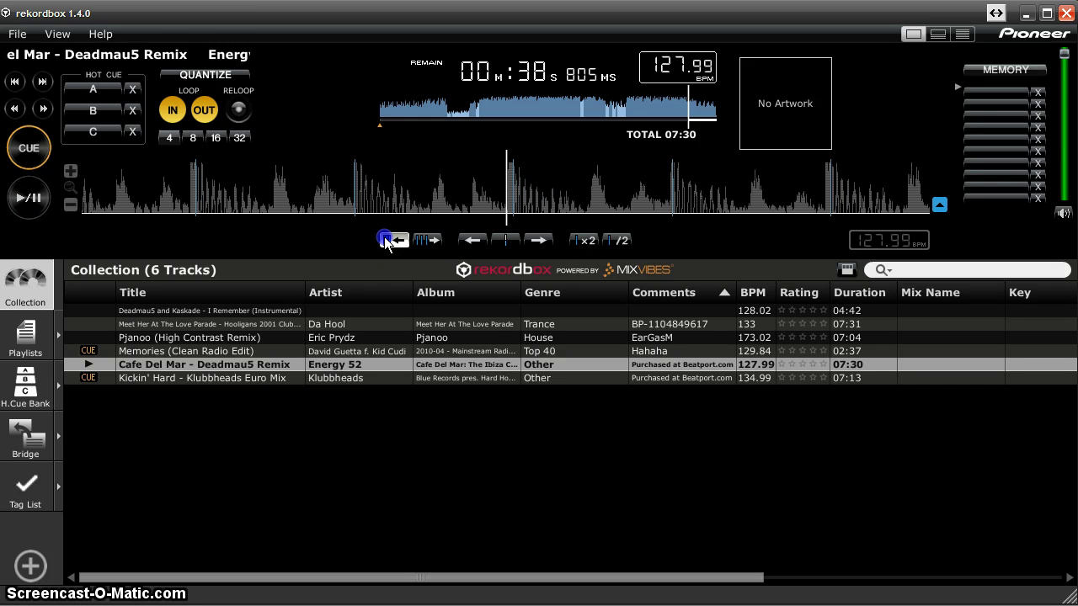
click(388, 240)
click(433, 241)
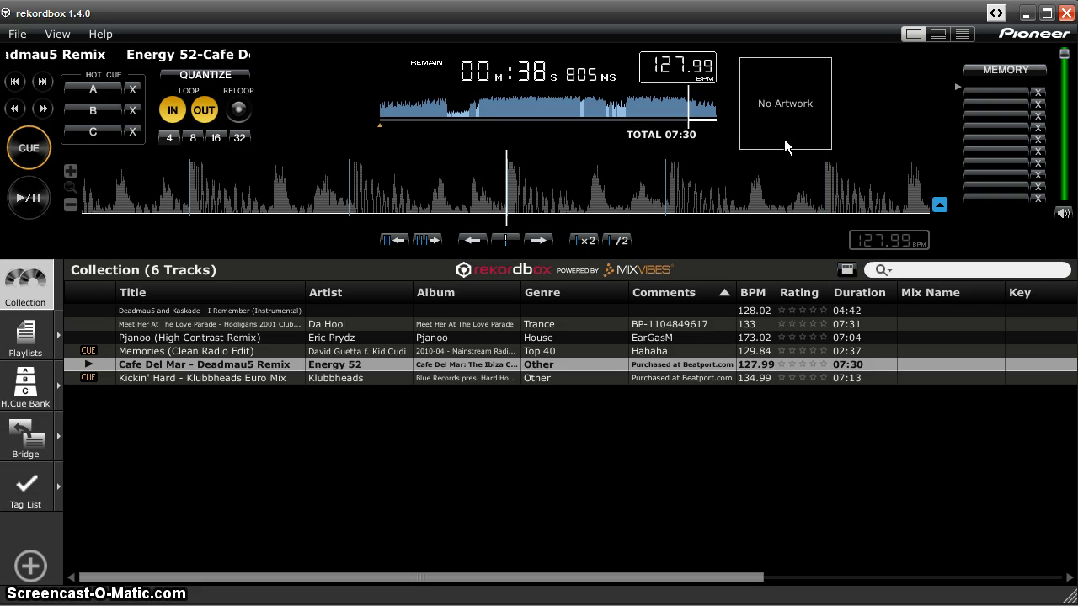
Examine the grid alignment at about 00:24 remaining, both in close-up and across a wide stretch of the waveform
click(698, 110)
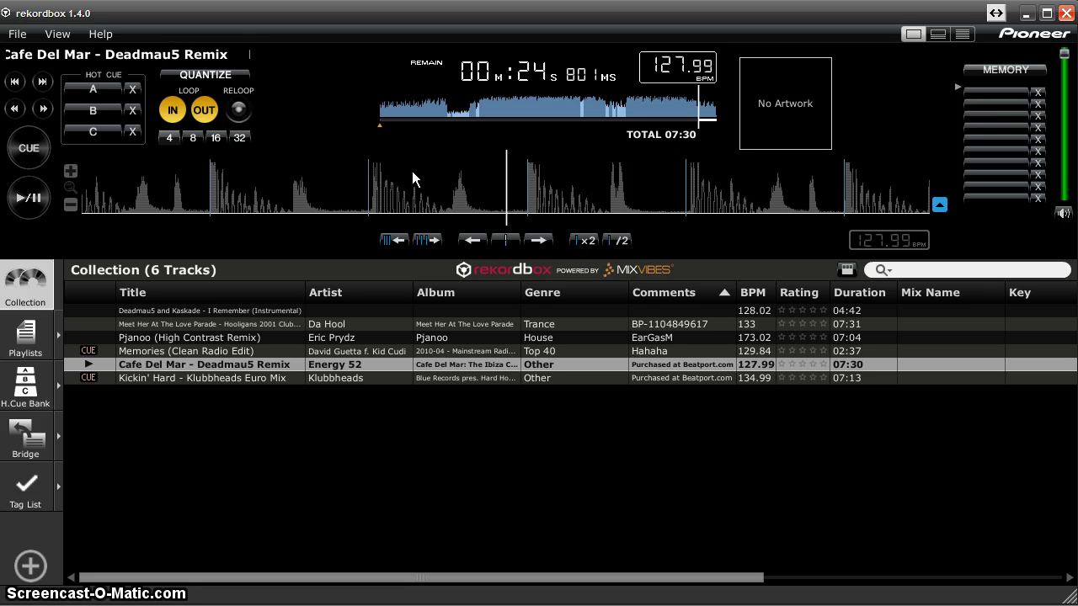
click(71, 171)
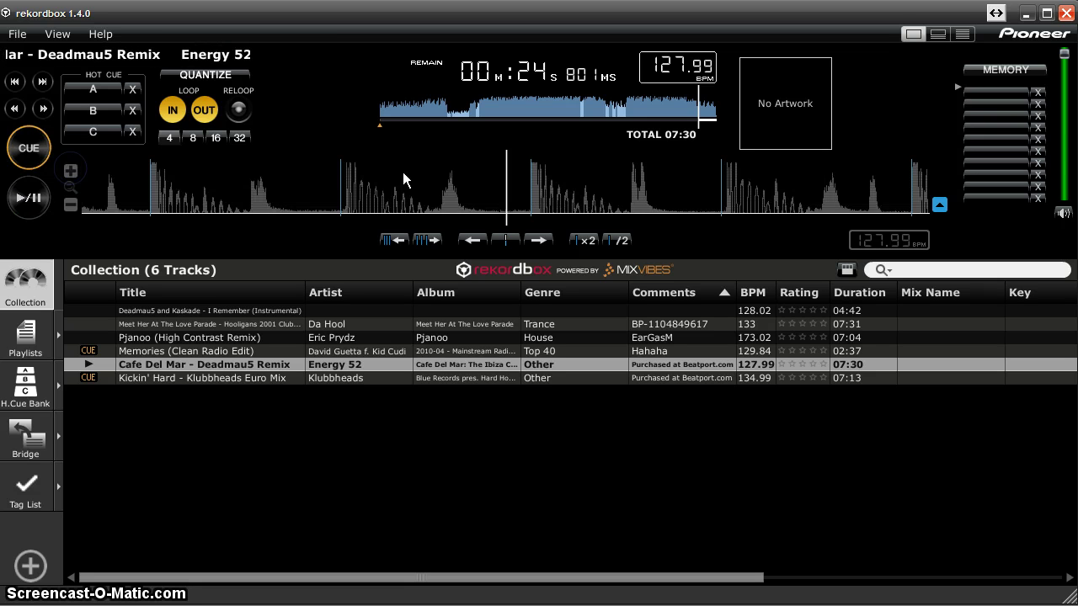
drag(536, 189, 583, 185)
click(71, 170)
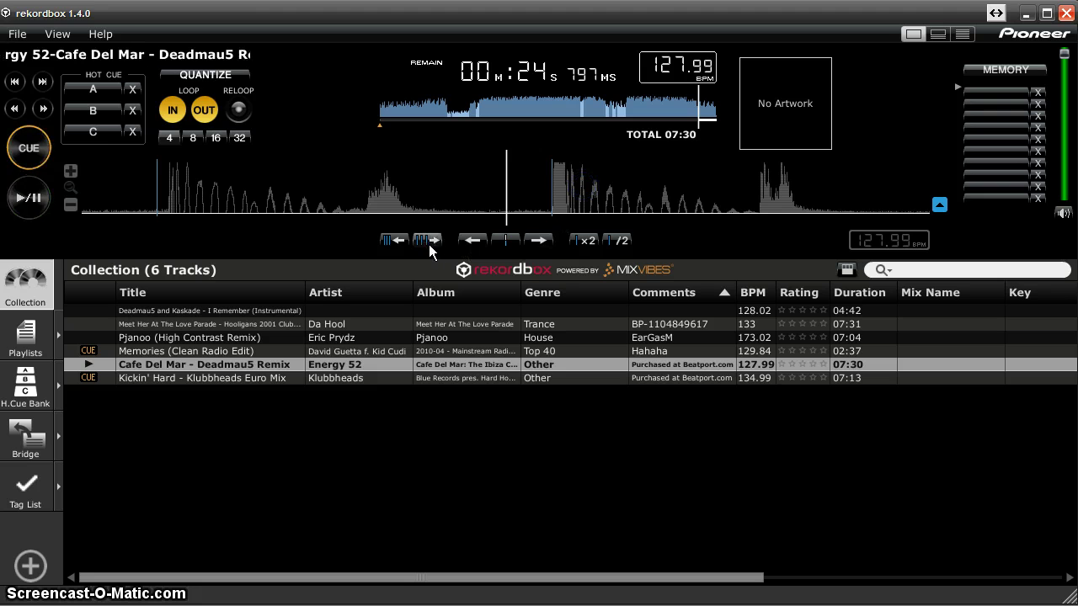
click(71, 206)
click(71, 206)
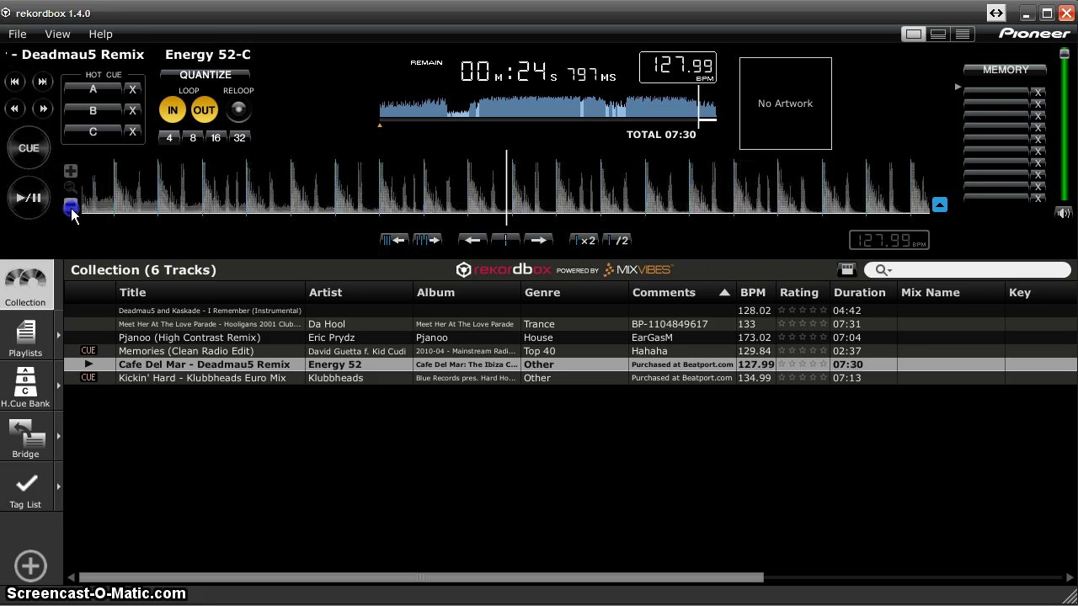
click(71, 206)
click(70, 207)
Play the track from about 04:15 remaining and hide the beat grid editing controls
click(525, 99)
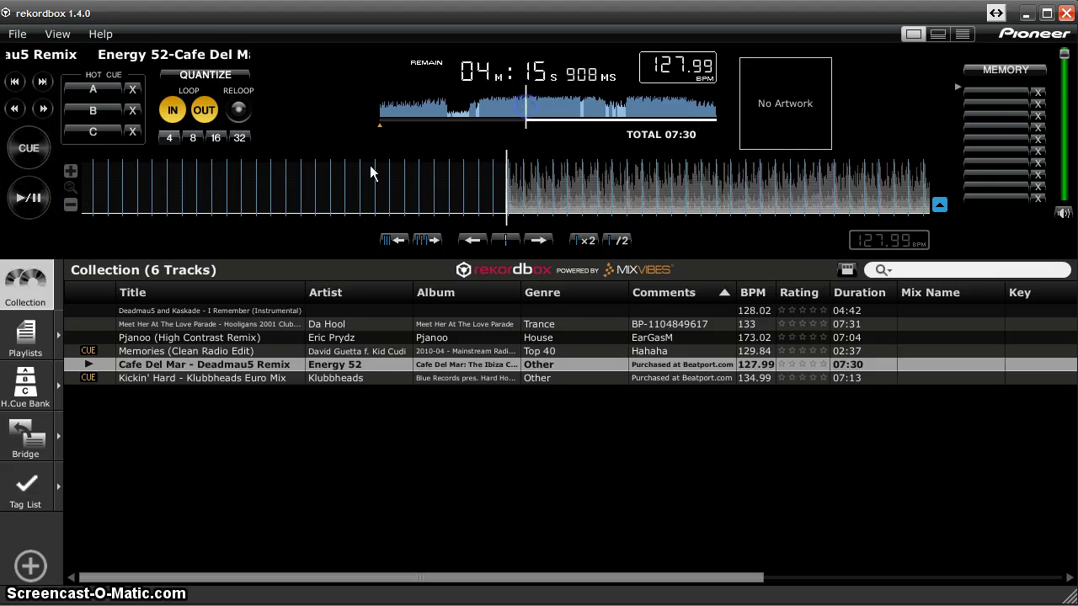
click(49, 197)
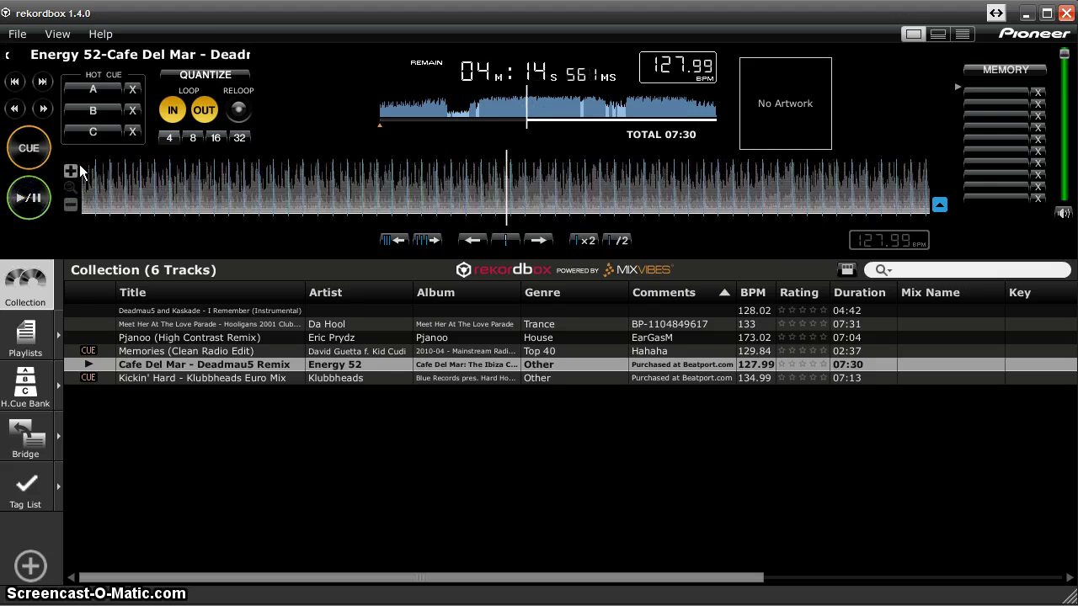
click(71, 171)
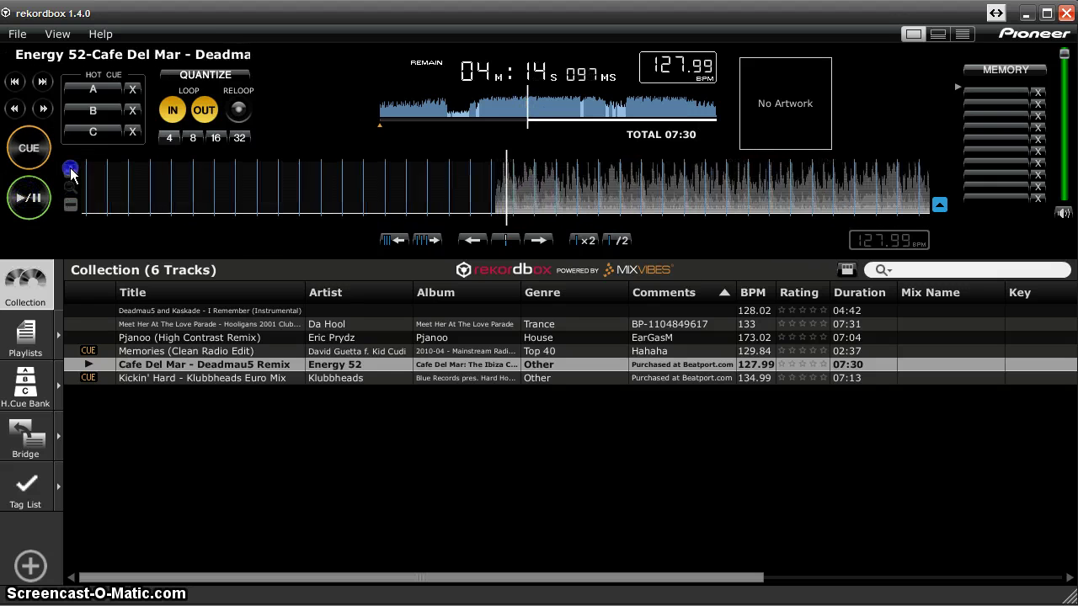
click(940, 205)
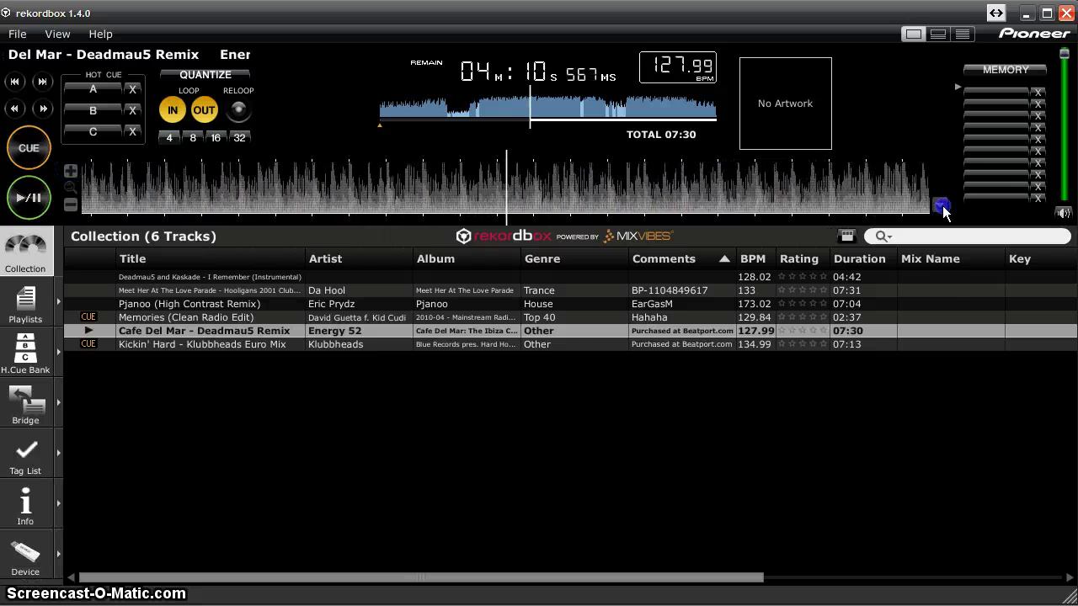
Return Cafe Del Mar - Deadmau5 Remix to its cue point and store that point in the memory cues
click(939, 205)
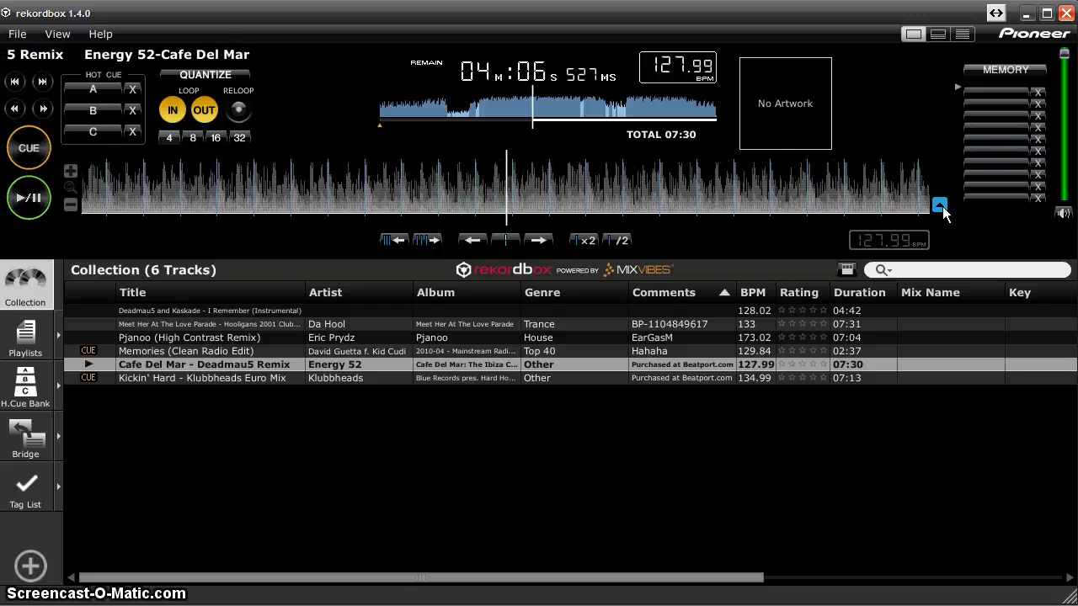
click(939, 205)
click(37, 150)
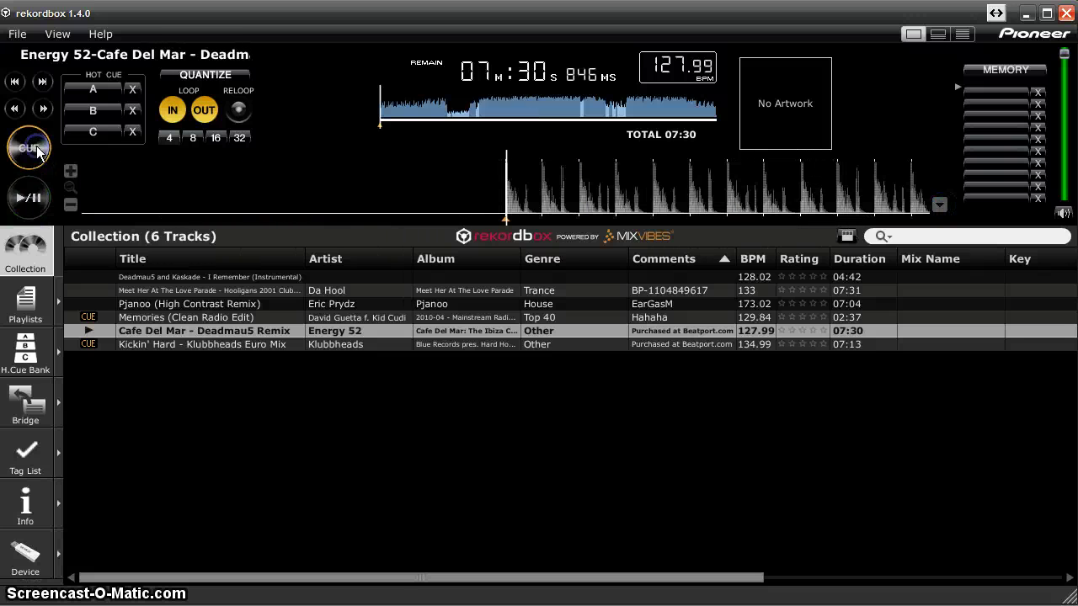
click(998, 71)
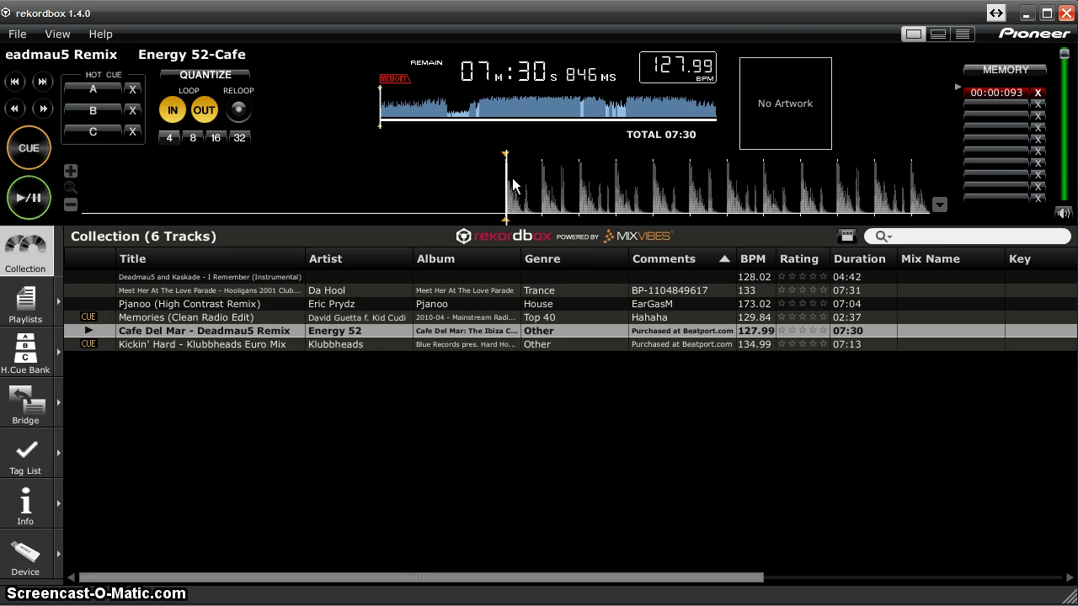
Examine the waveform around the stored cue point and at about 05:29 remaining
click(71, 171)
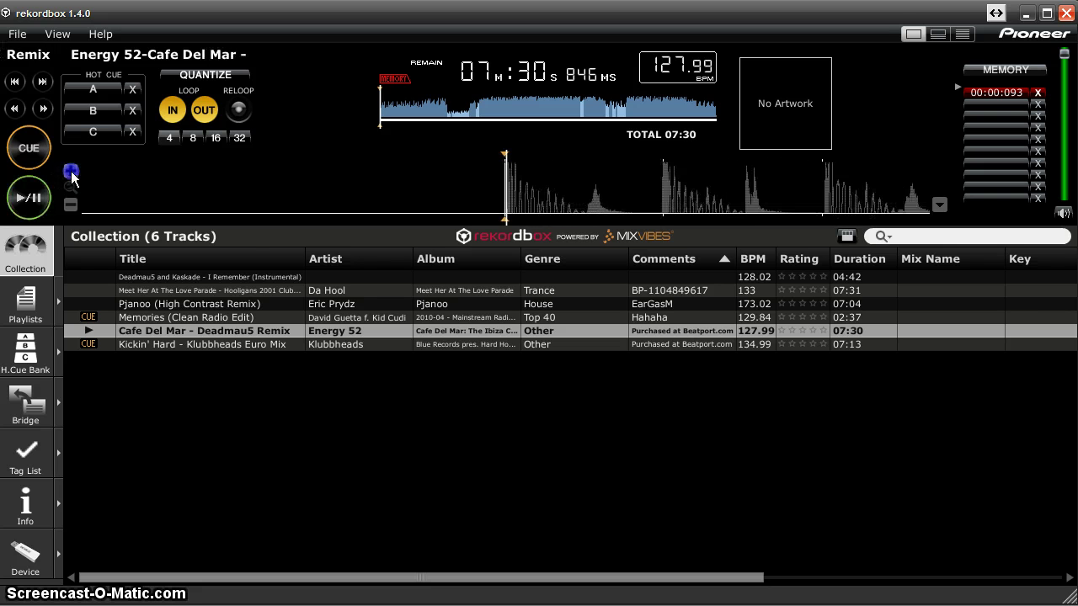
click(71, 204)
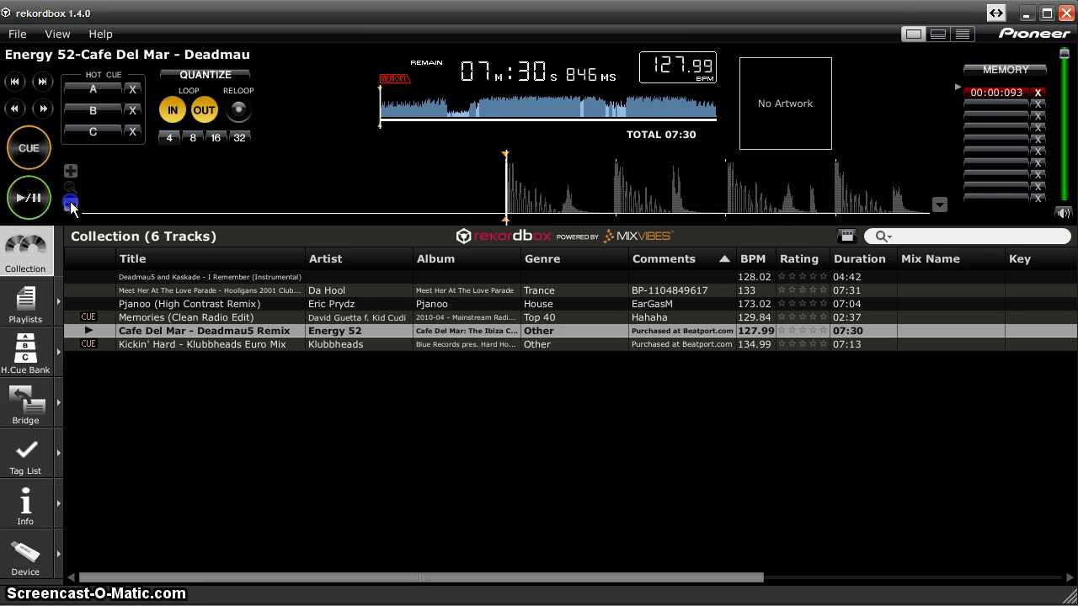
click(471, 106)
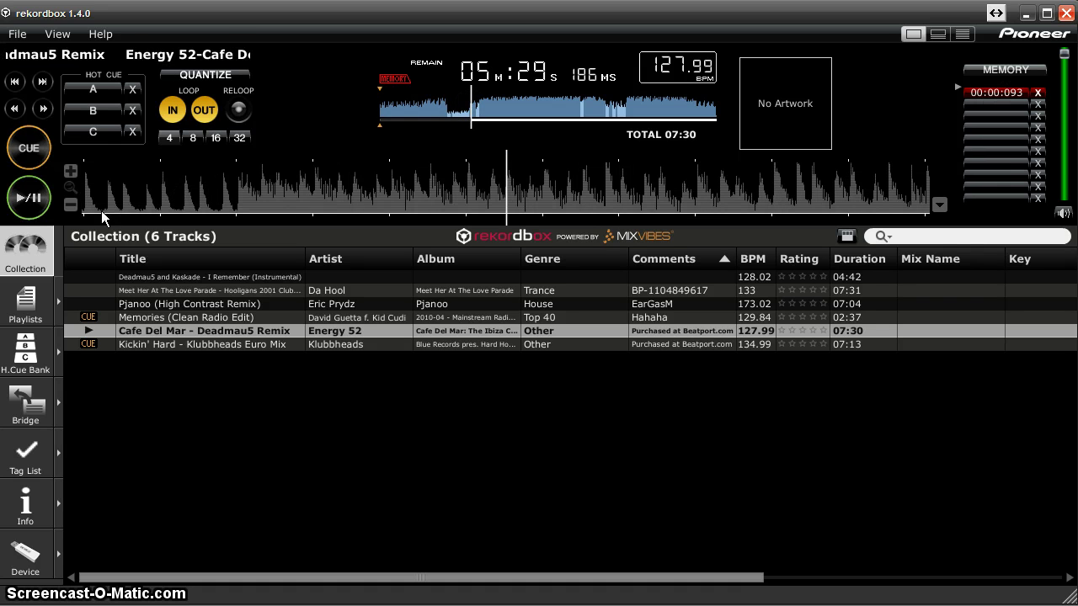
click(70, 203)
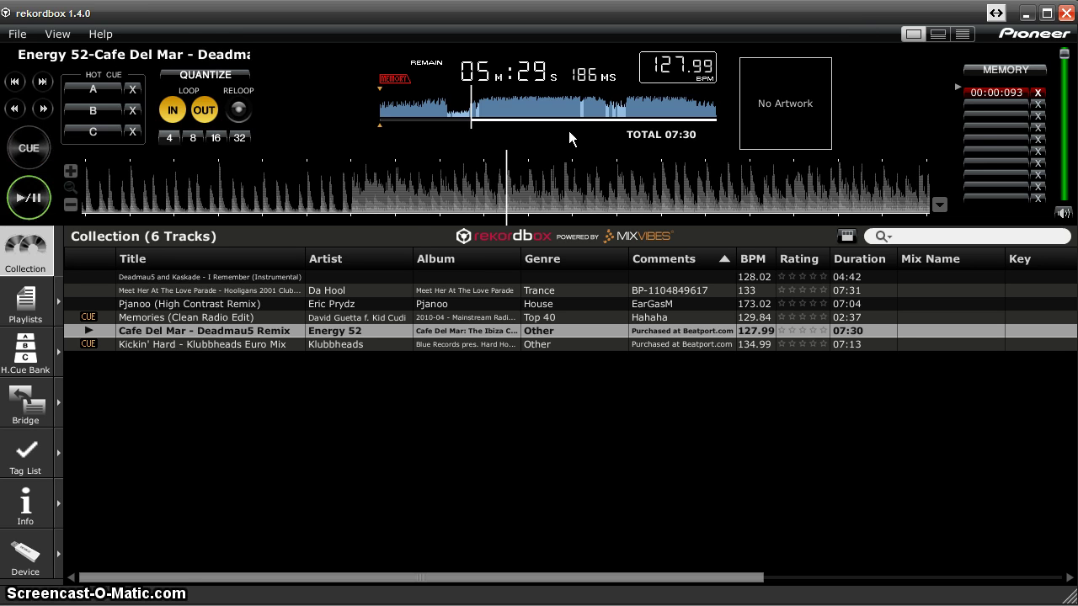
Load Pjanoo (High Contrast Remix) into the player and set its cue point where the waveform begins
click(151, 308)
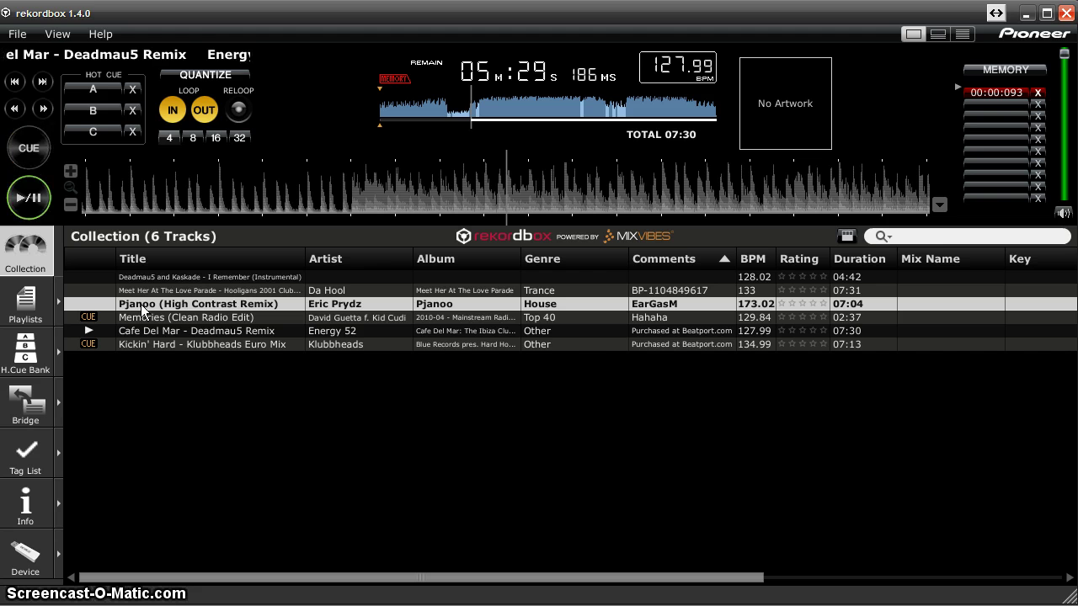
drag(141, 310, 328, 206)
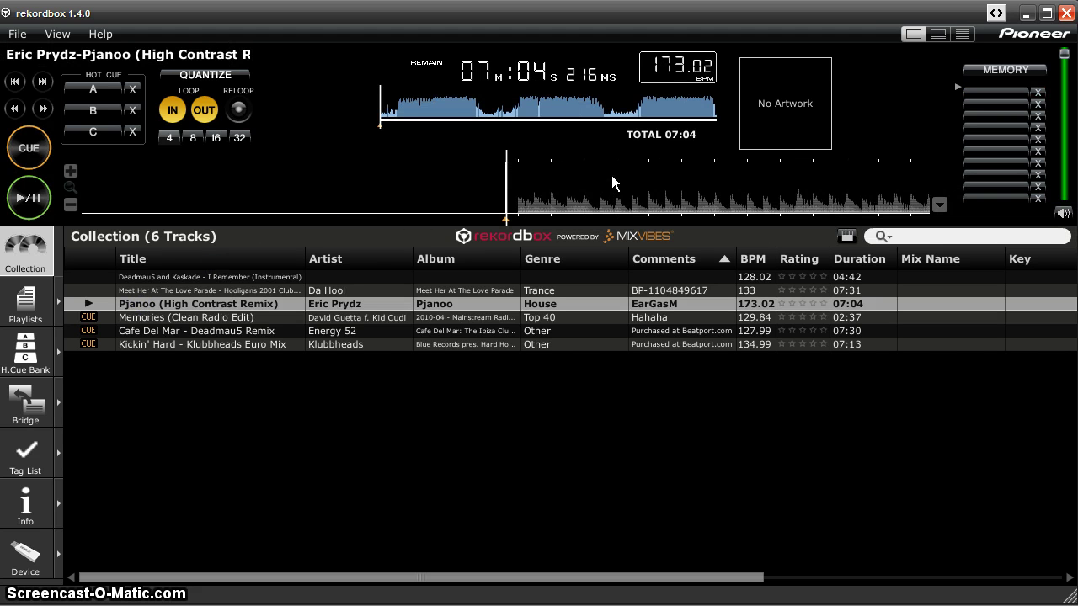
drag(610, 184, 594, 184)
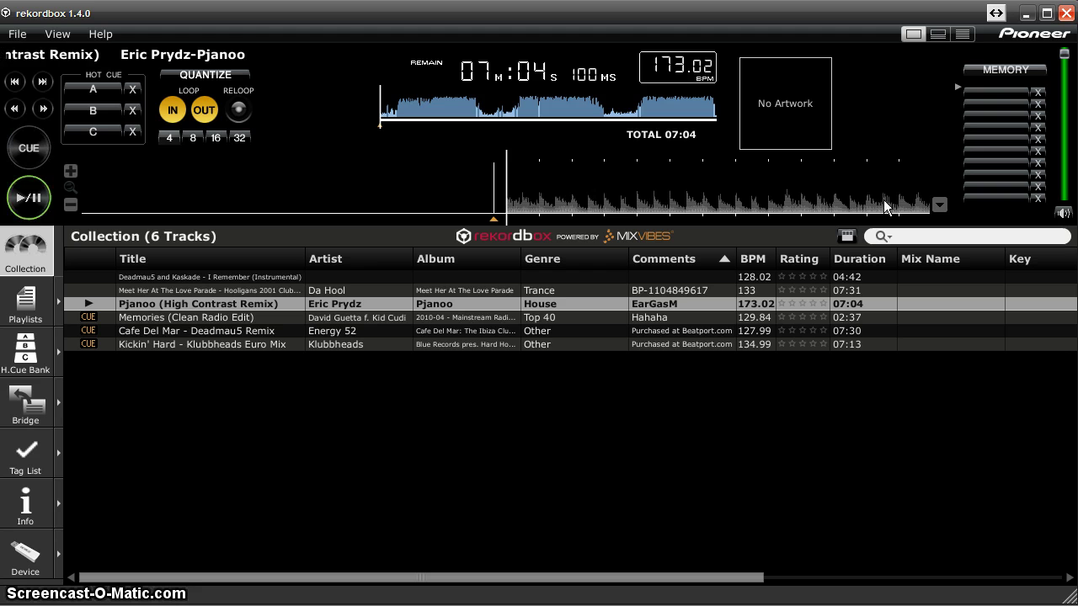
right_click(506, 194)
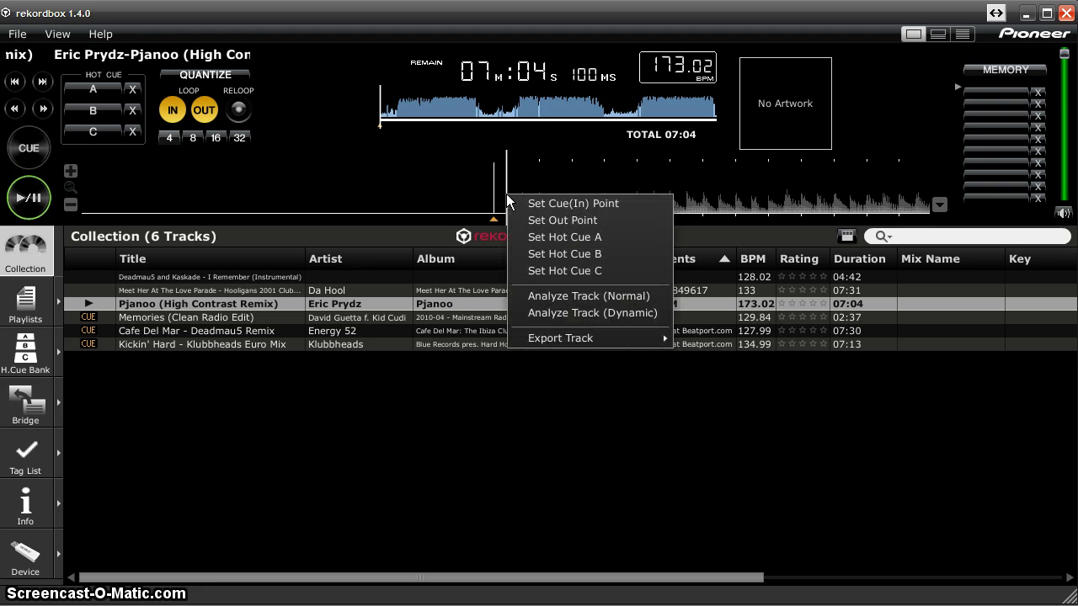
click(570, 203)
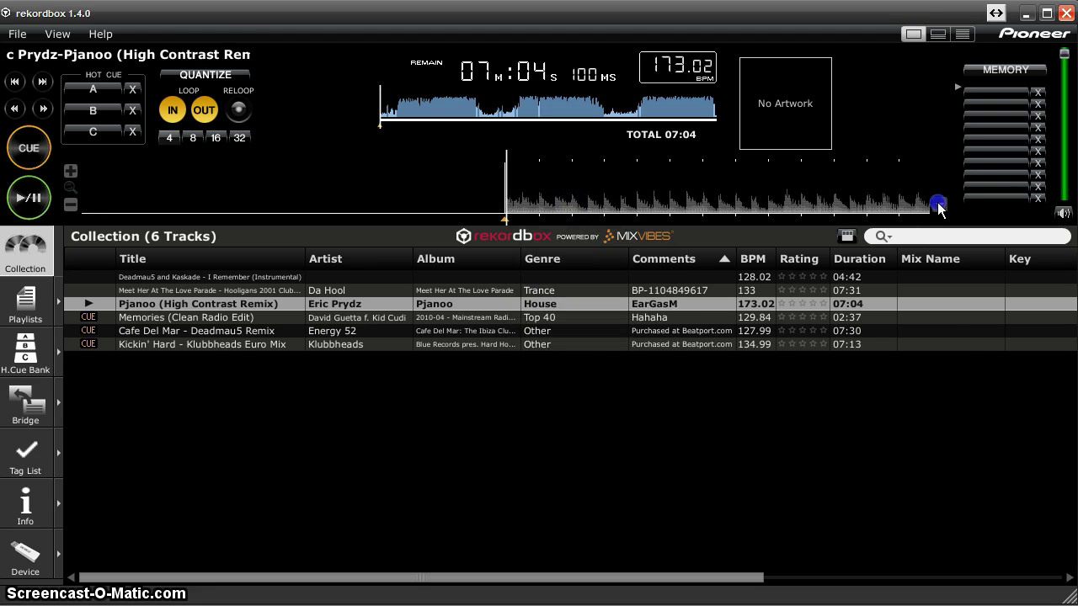
Show the beat grid controls, refine the cue point onto the first sound, and store it as memory cue 00:00:133
click(937, 205)
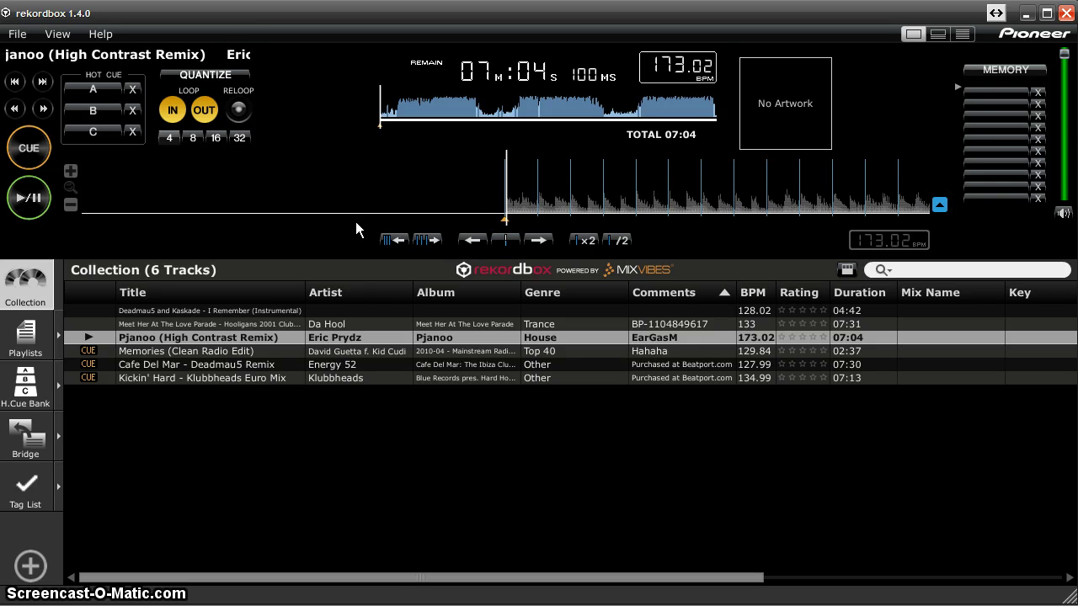
click(72, 171)
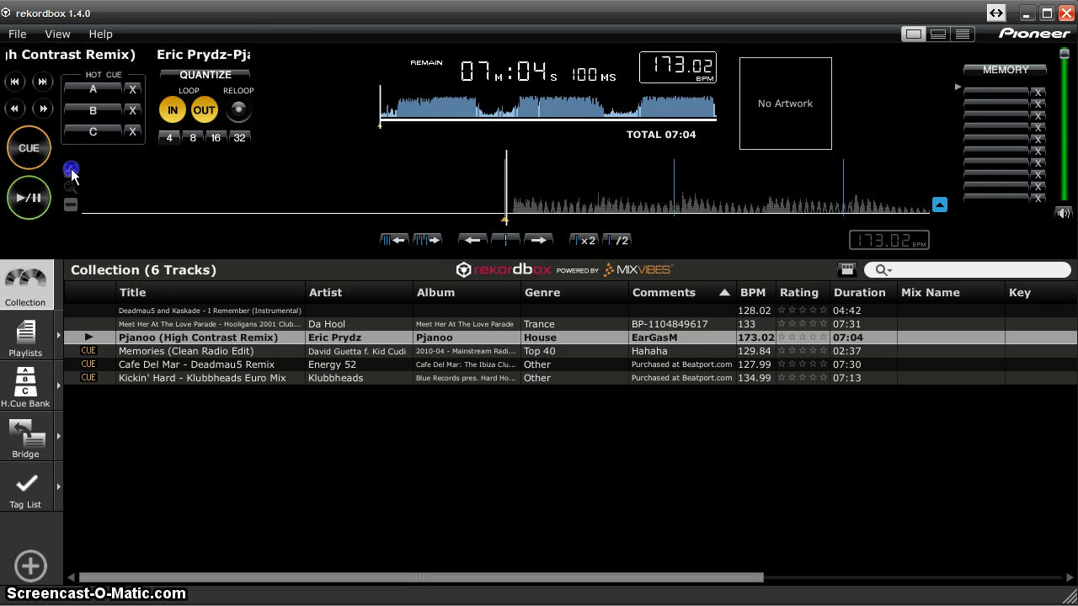
drag(556, 185, 542, 187)
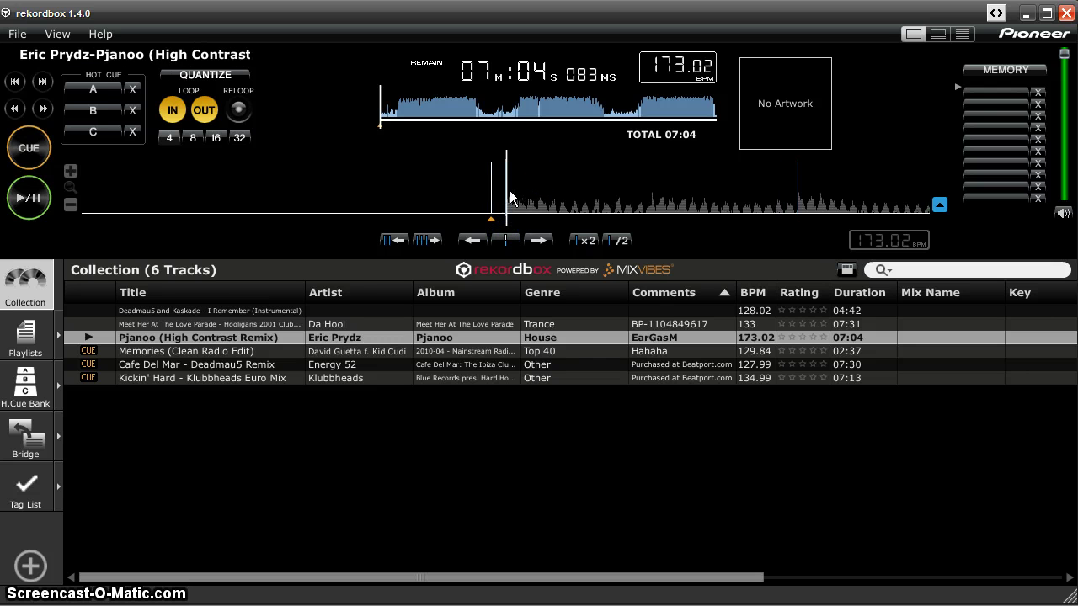
right_click(509, 191)
click(556, 202)
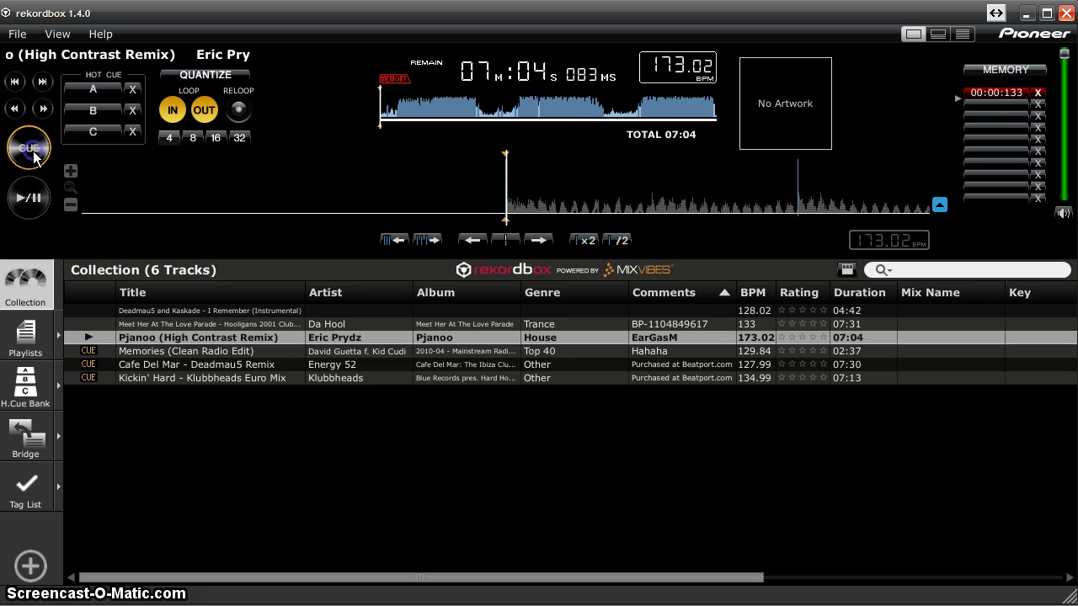
Play the intro against the grid, try halving the grid to 86.51 BPM, and double it back to 173.02 BPM
click(71, 204)
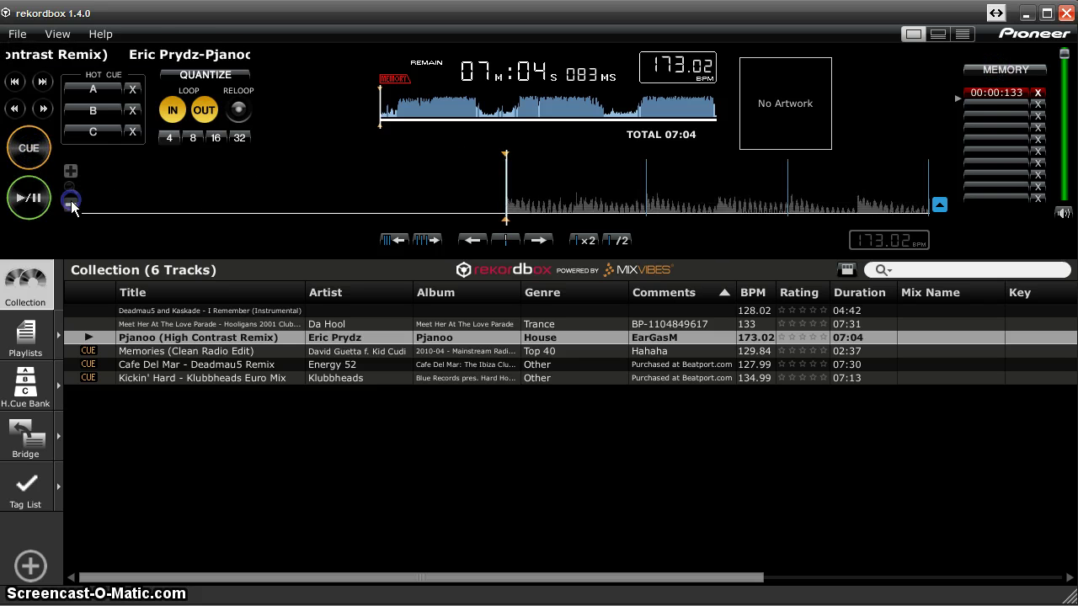
click(70, 205)
key(space)
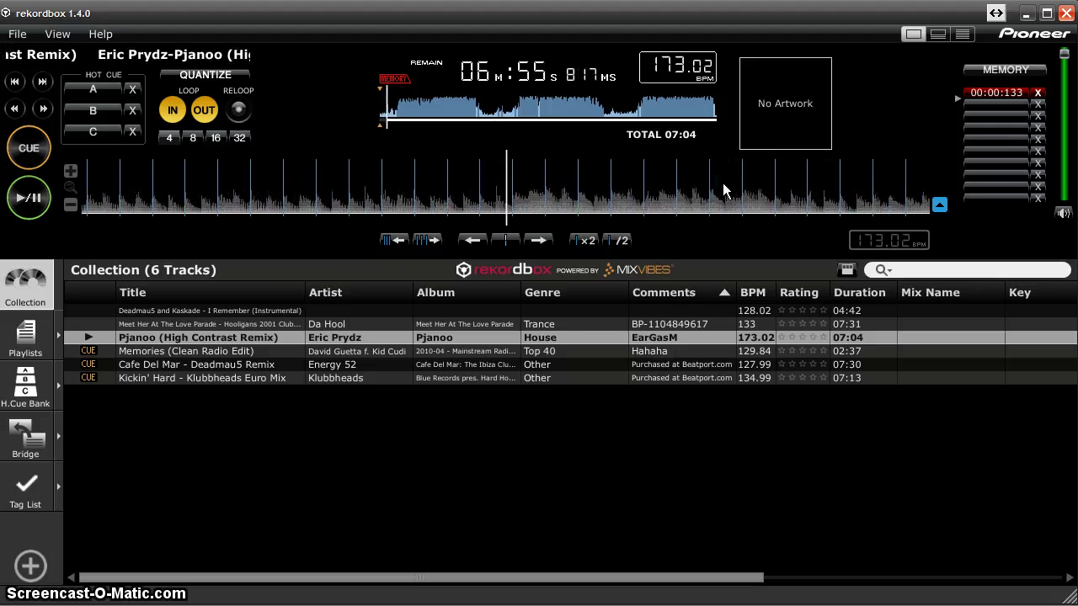
click(621, 241)
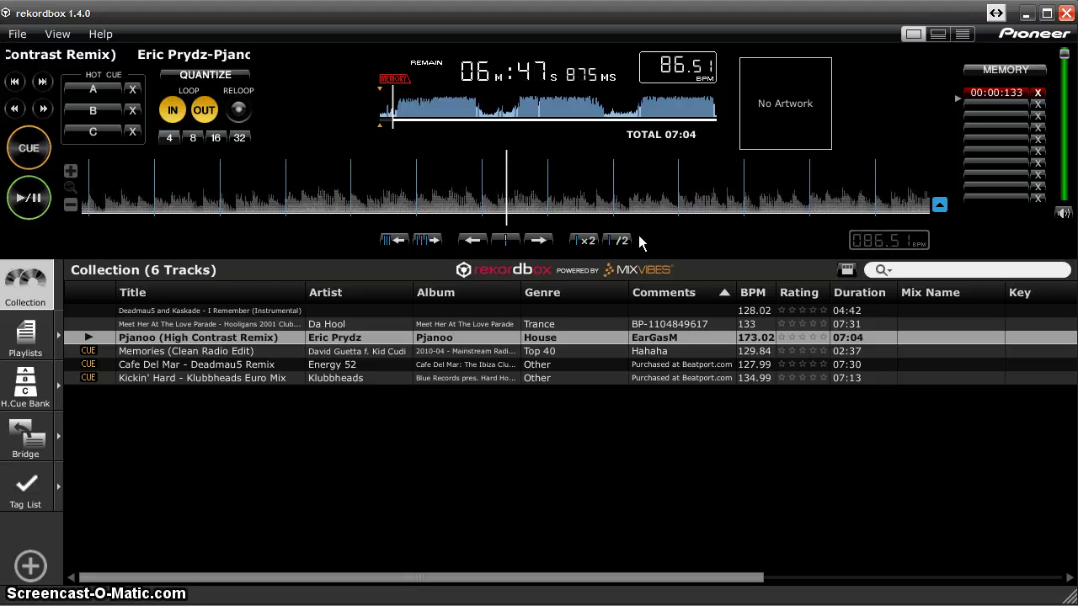
click(586, 241)
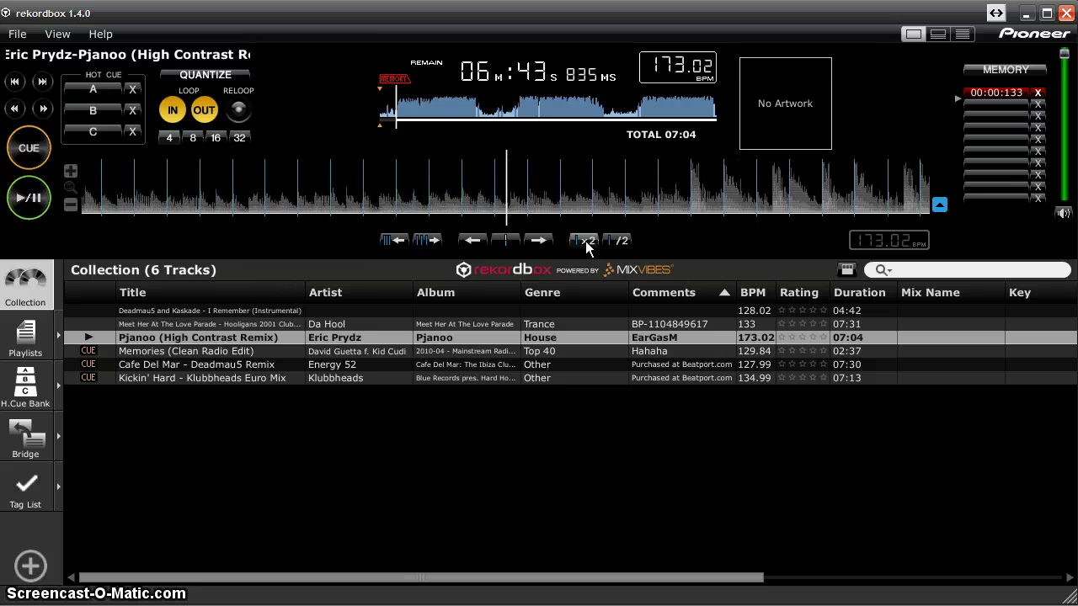
Move the cue point to the first strong beat at about 06:41 remaining and replace the stored memory cue with 00:22:327
click(28, 199)
drag(579, 180, 594, 181)
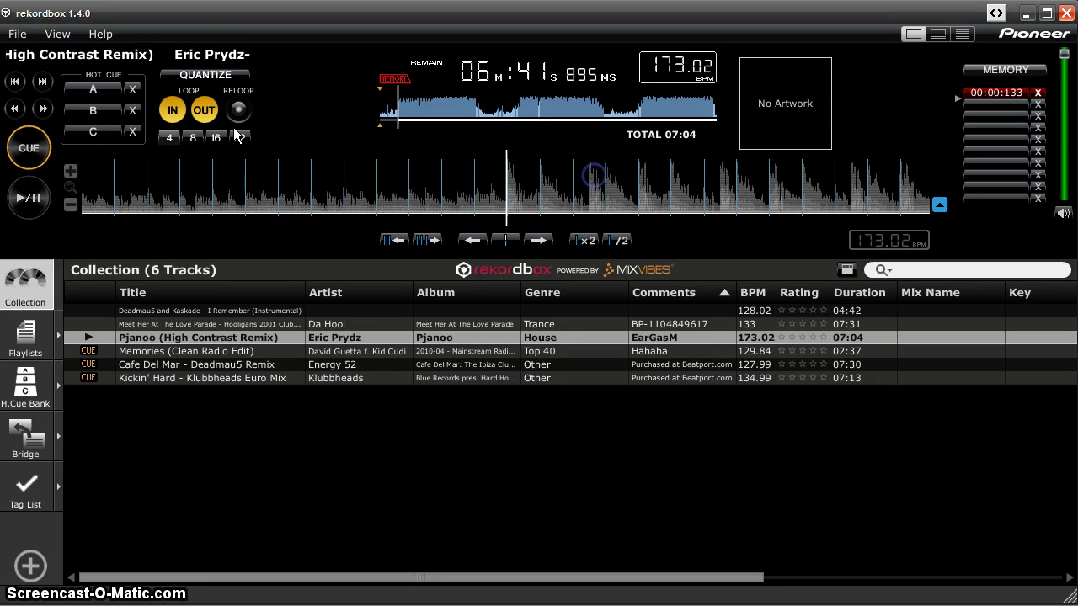
click(70, 171)
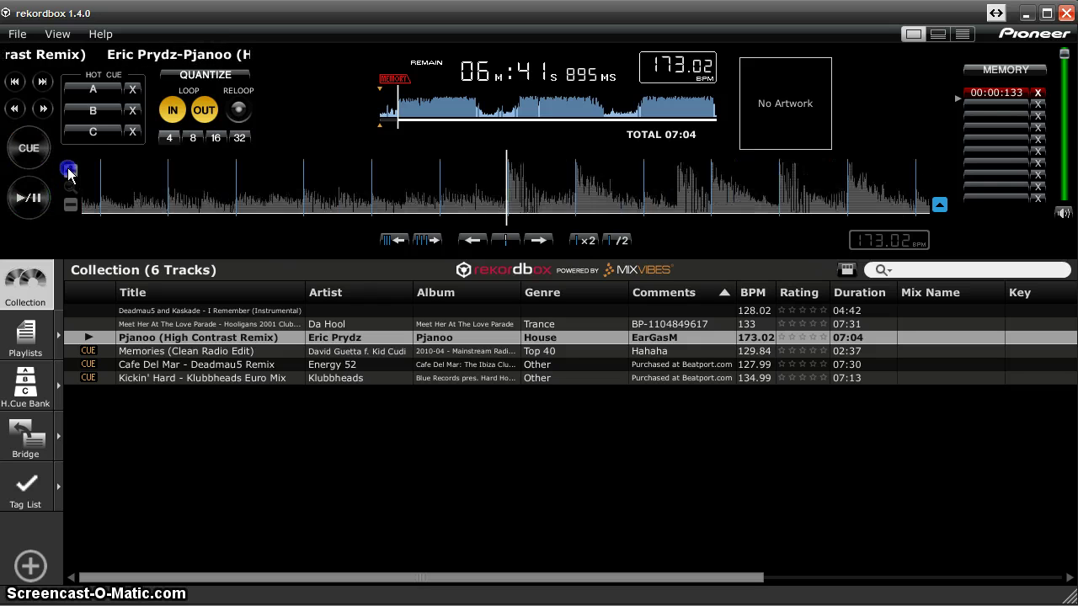
click(70, 171)
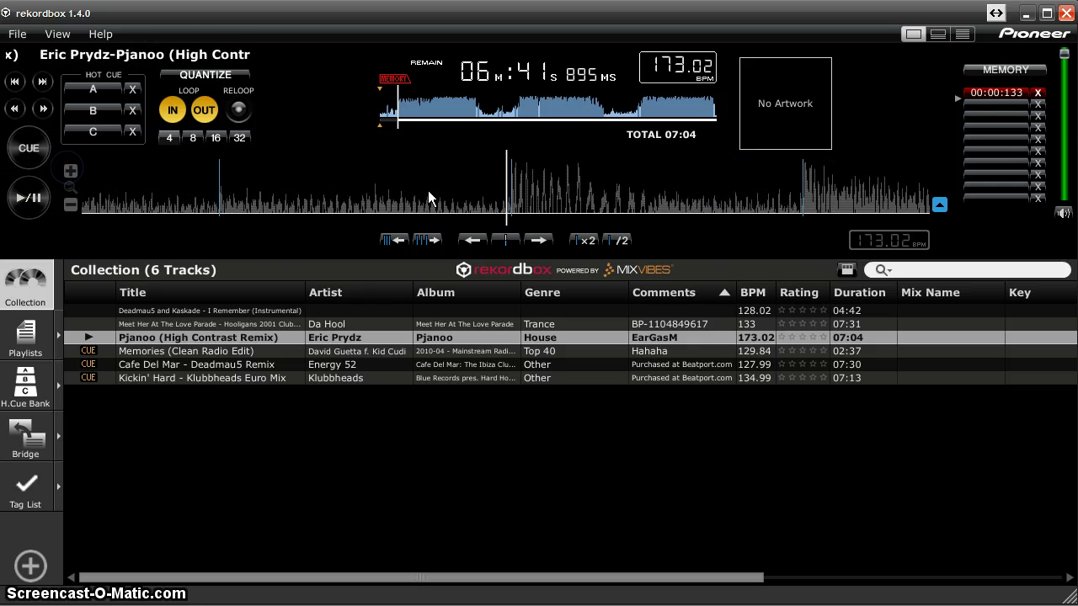
drag(559, 174, 552, 179)
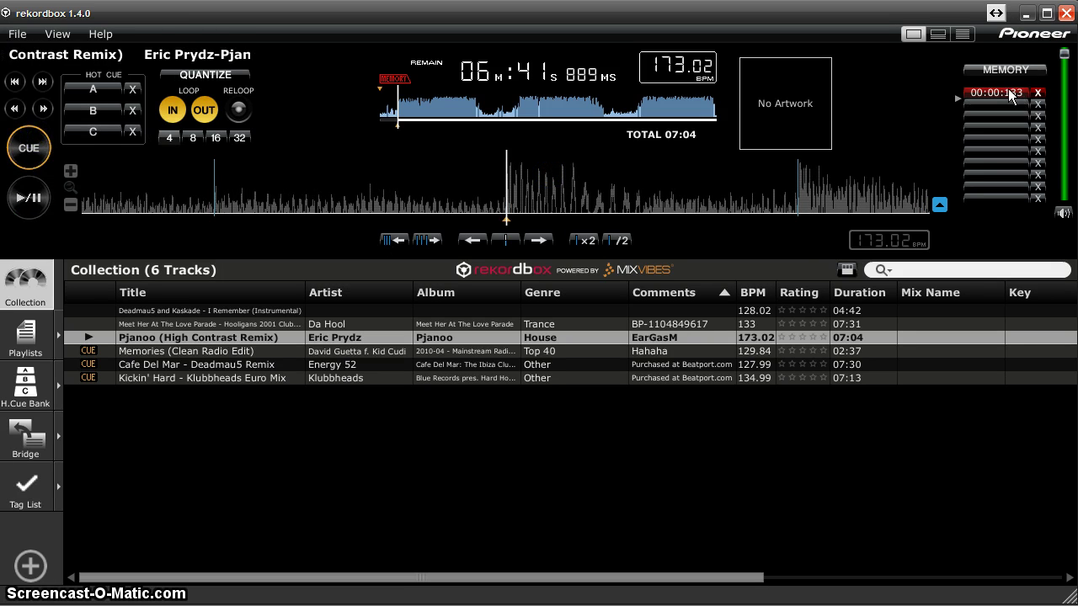
click(1040, 92)
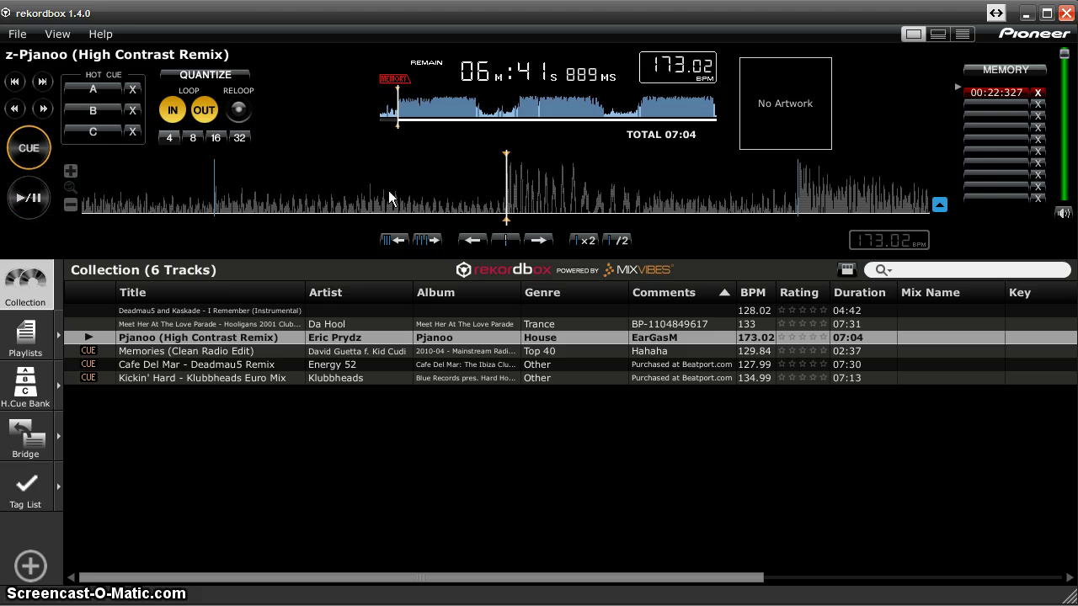
Play a few seconds from the new cue point, comparing the grid lines with the beats across a wide stretch of waveform
click(71, 171)
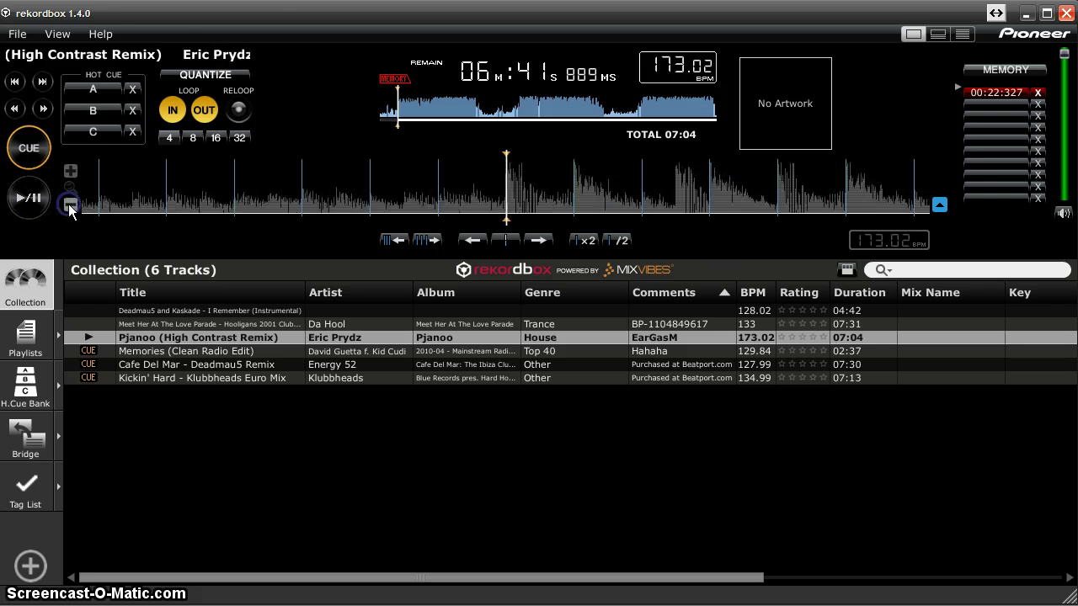
click(70, 206)
click(70, 206)
click(70, 205)
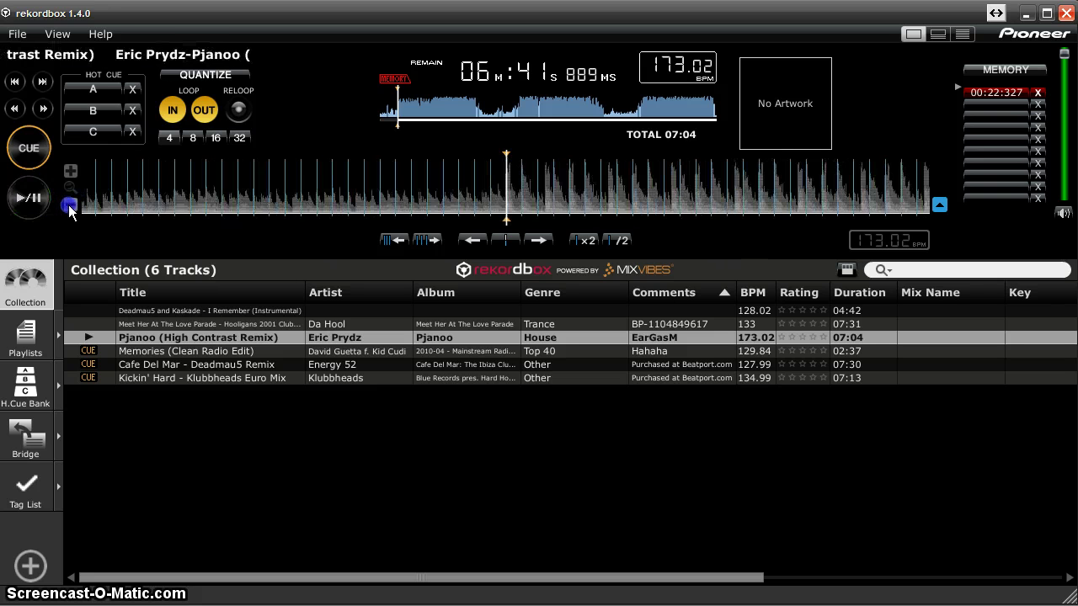
click(34, 207)
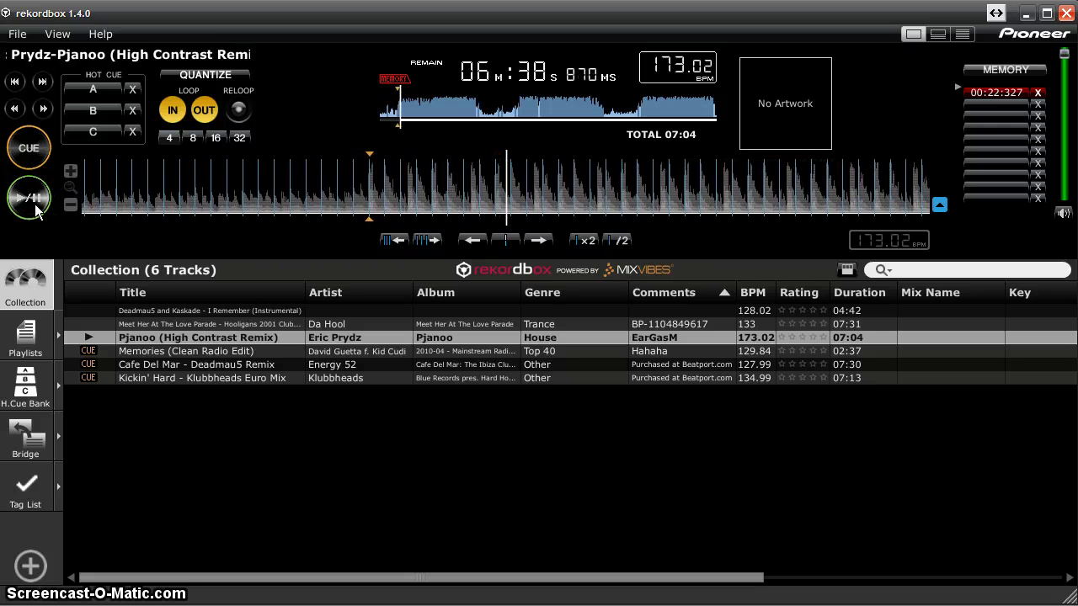
click(30, 201)
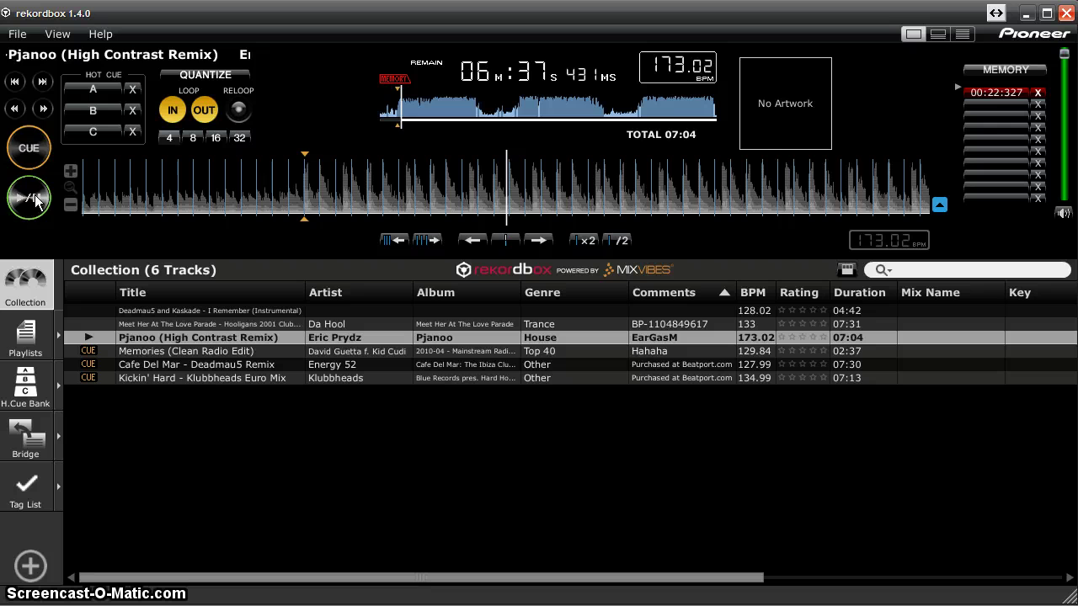
Check the grid lines against the beats from about 01:43 remaining, both in close-up and during playback
click(653, 112)
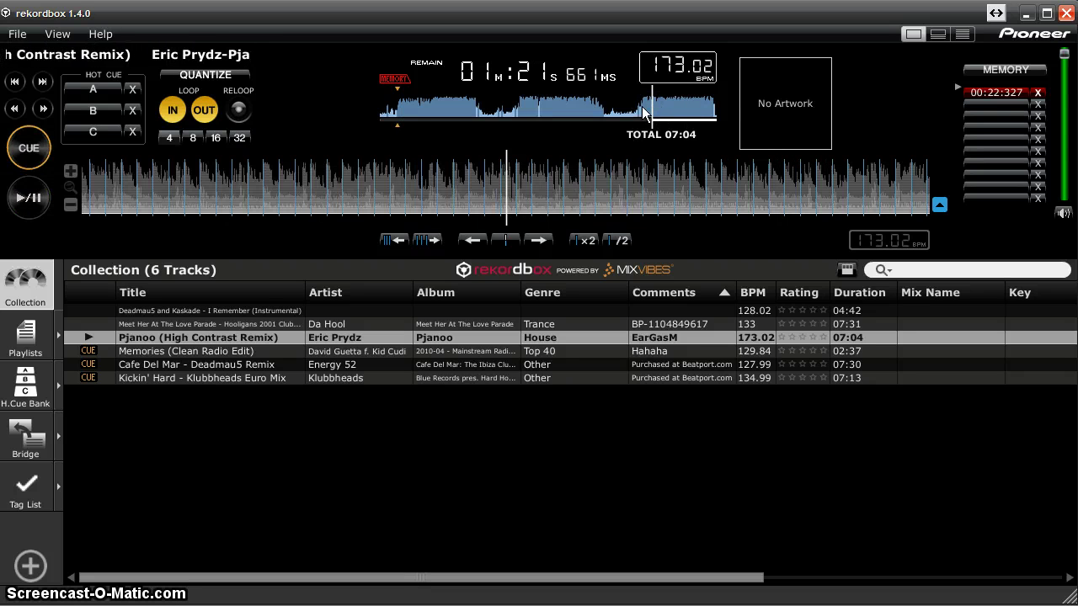
click(635, 109)
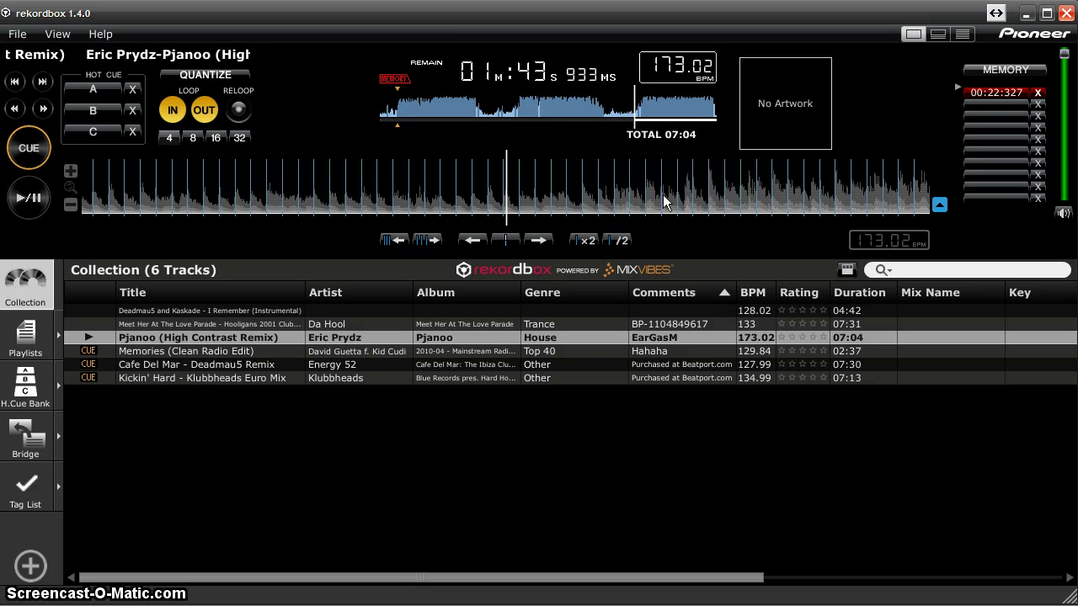
click(70, 170)
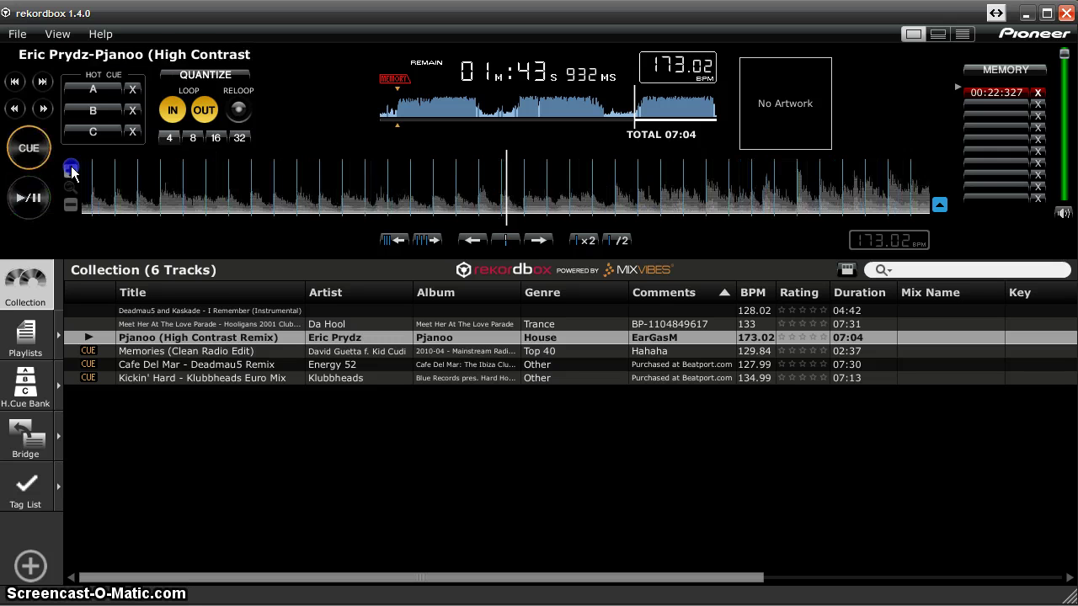
drag(624, 199, 535, 200)
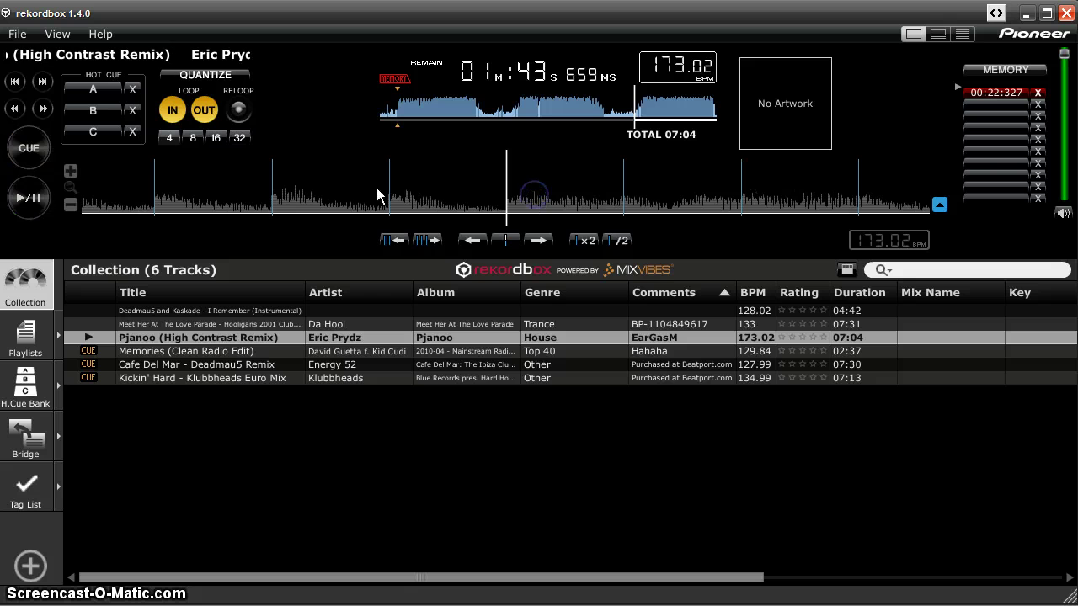
click(41, 199)
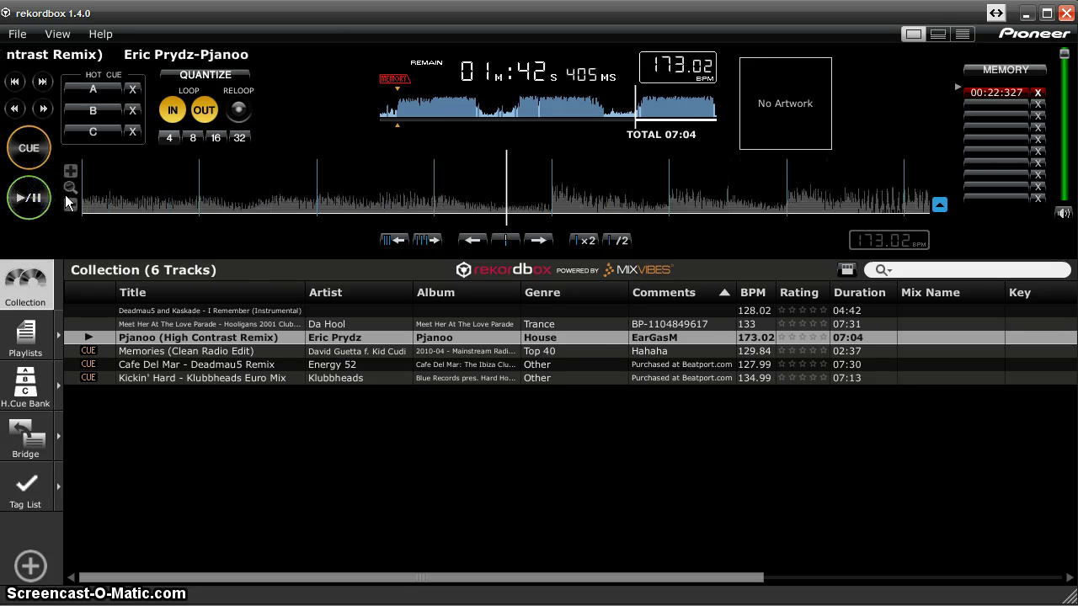
click(71, 205)
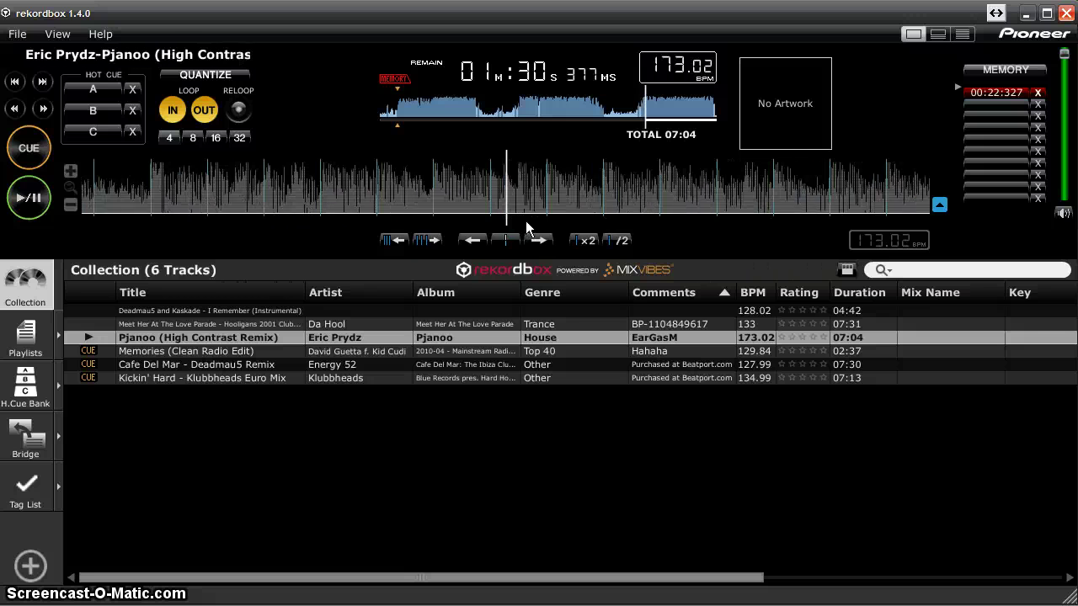
Move the cue point to the position at about 01:28:750 remaining and turn Quantize on
click(577, 175)
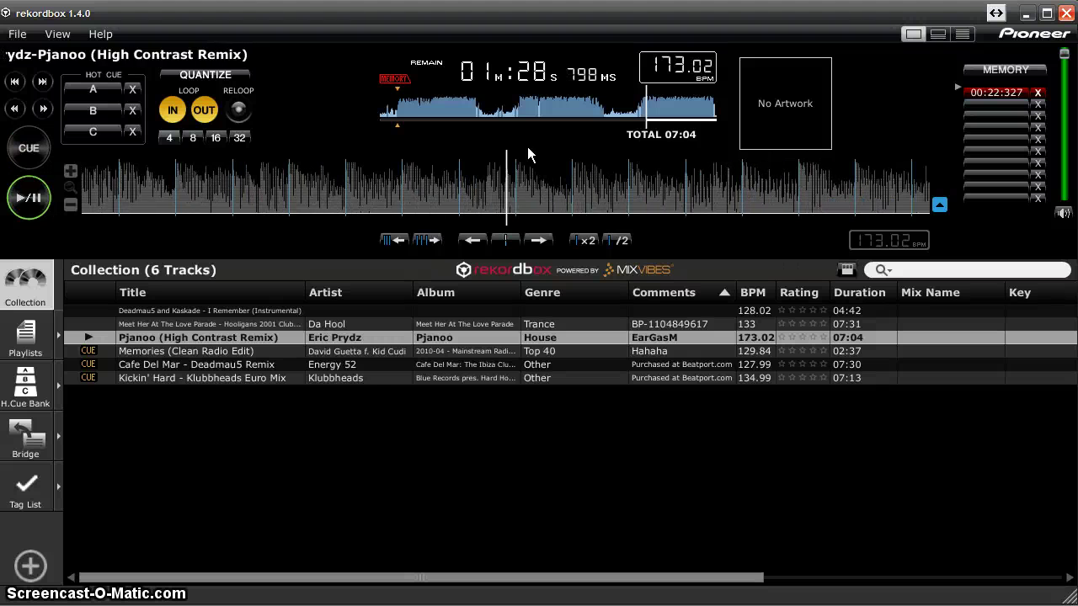
click(71, 171)
mouse_move(581, 177)
mouse_down()
mouse_move(601, 186)
mouse_move(589, 187)
mouse_up()
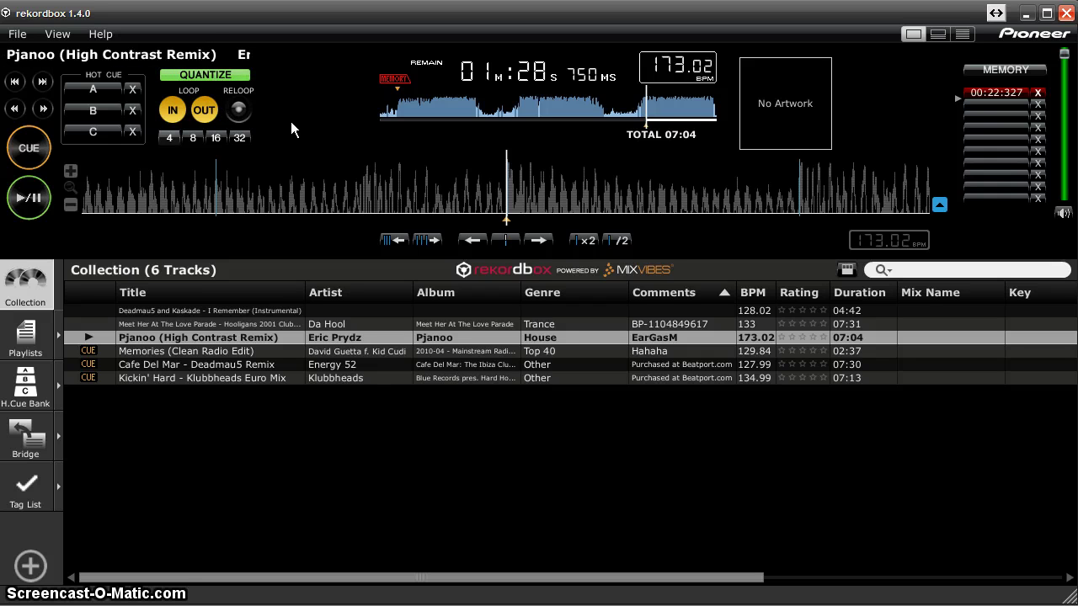
click(201, 76)
Examine the global CDJ Quantize option in the general preferences and close them without changes
click(18, 33)
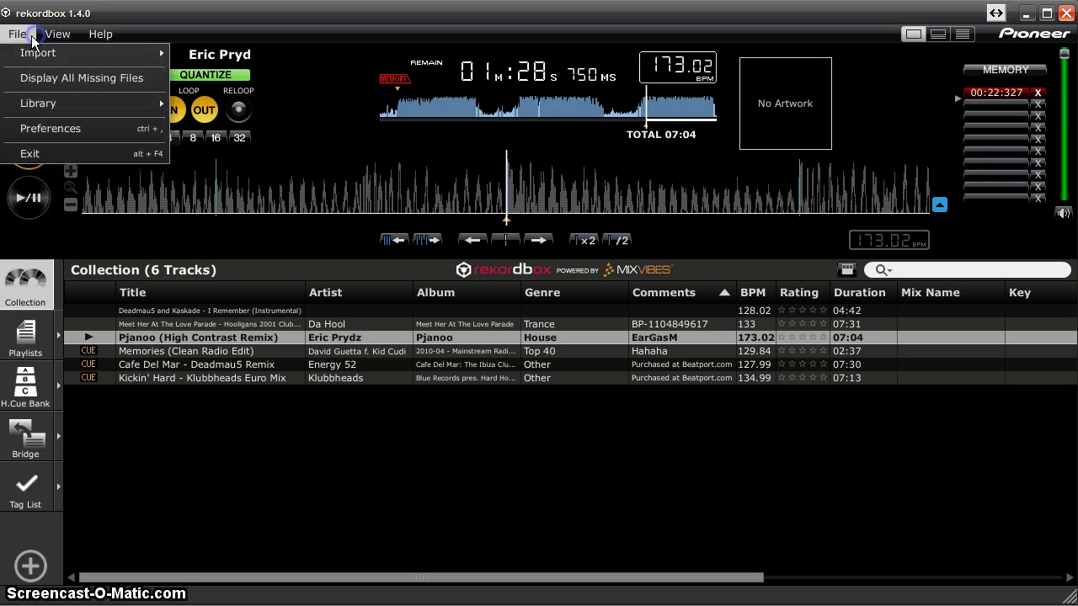
click(50, 128)
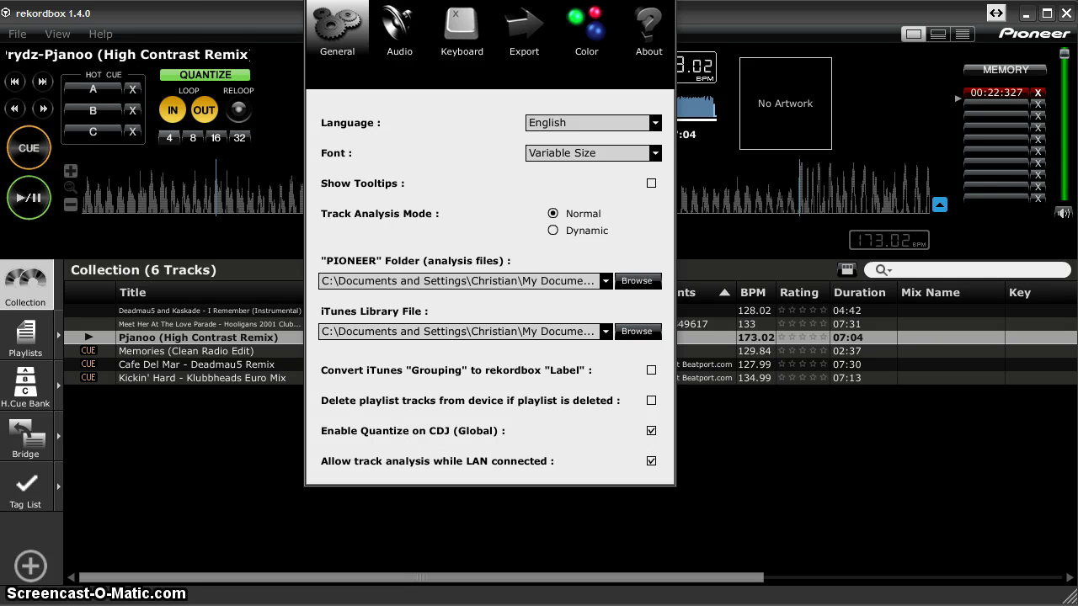
key(Escape)
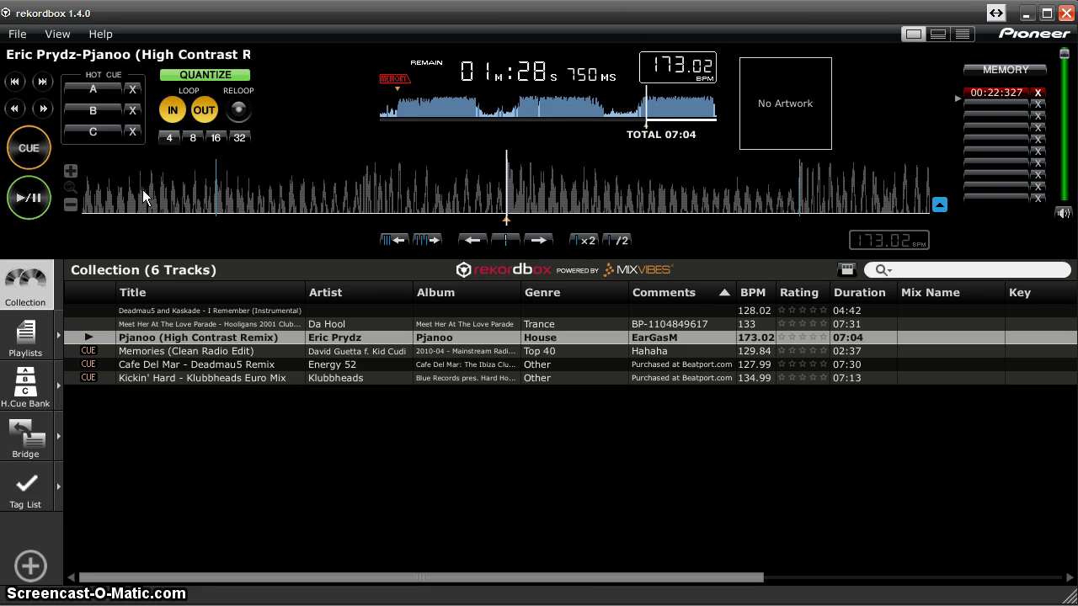
Hide the beat grid editing controls below the waveform and show them again
click(939, 205)
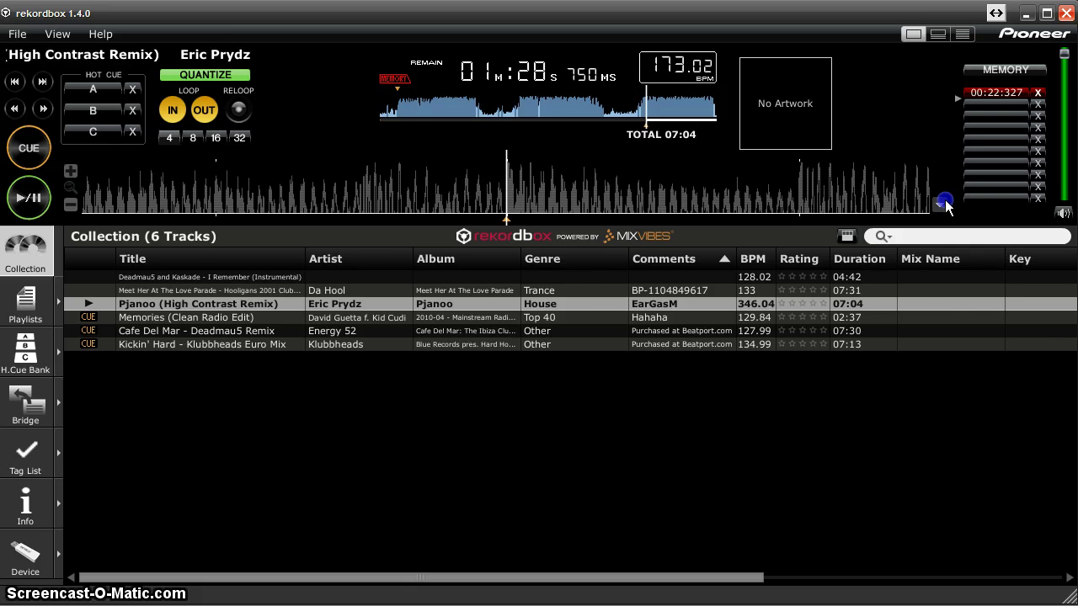
click(939, 205)
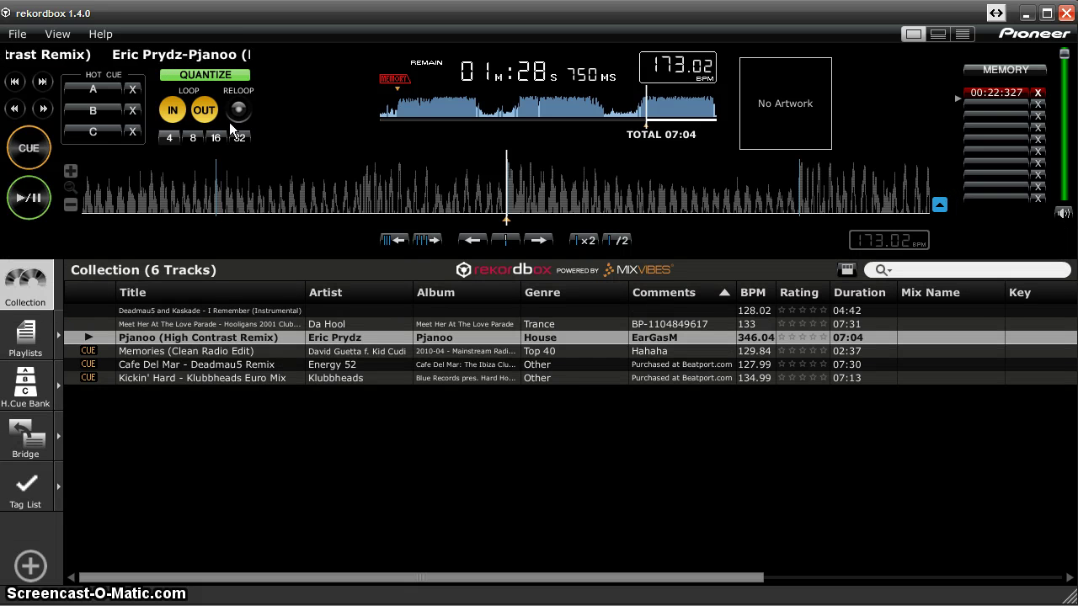